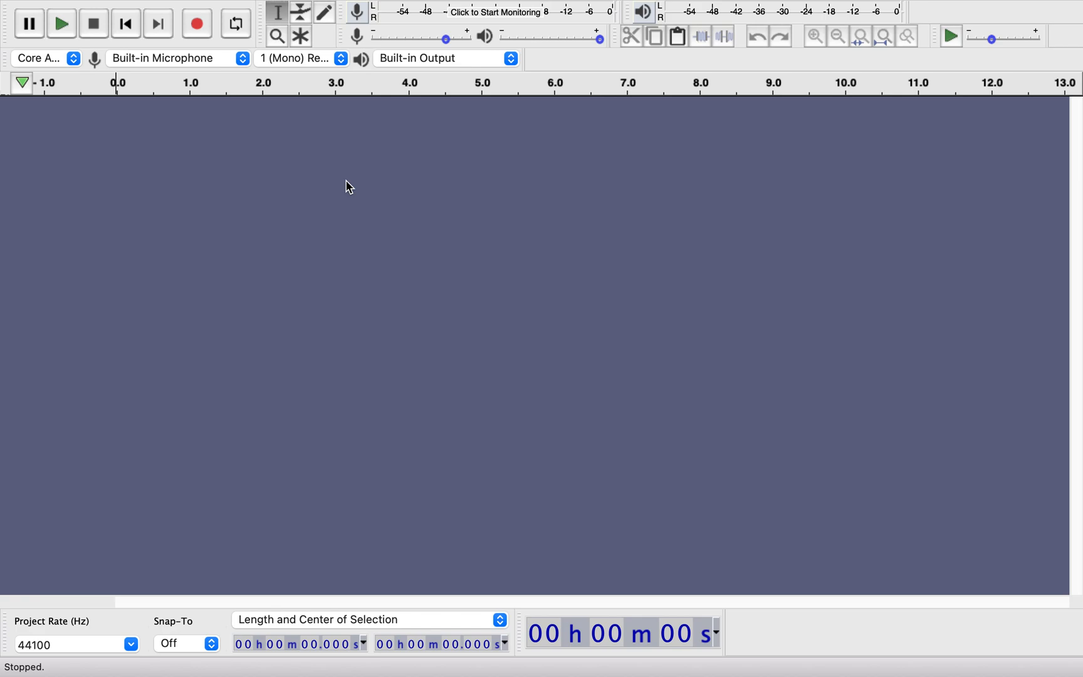
Step: Switch the recording device to USB PnP Audio Device, and set its recording volume to about half while monitoring the input level
left_click(242, 59)
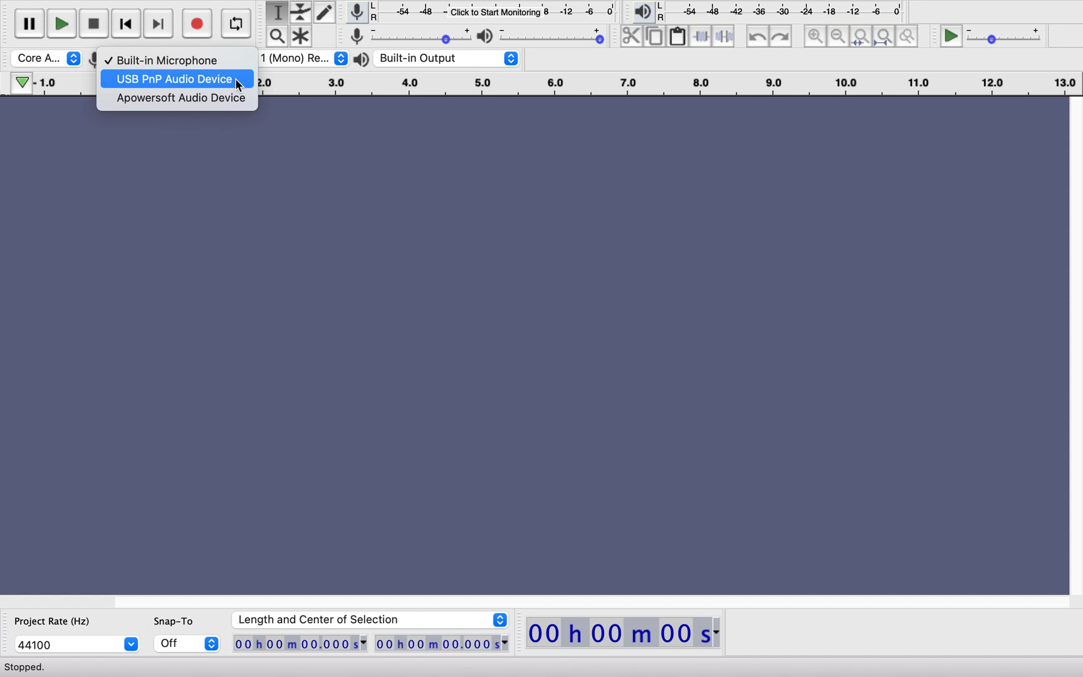
left_click(238, 80)
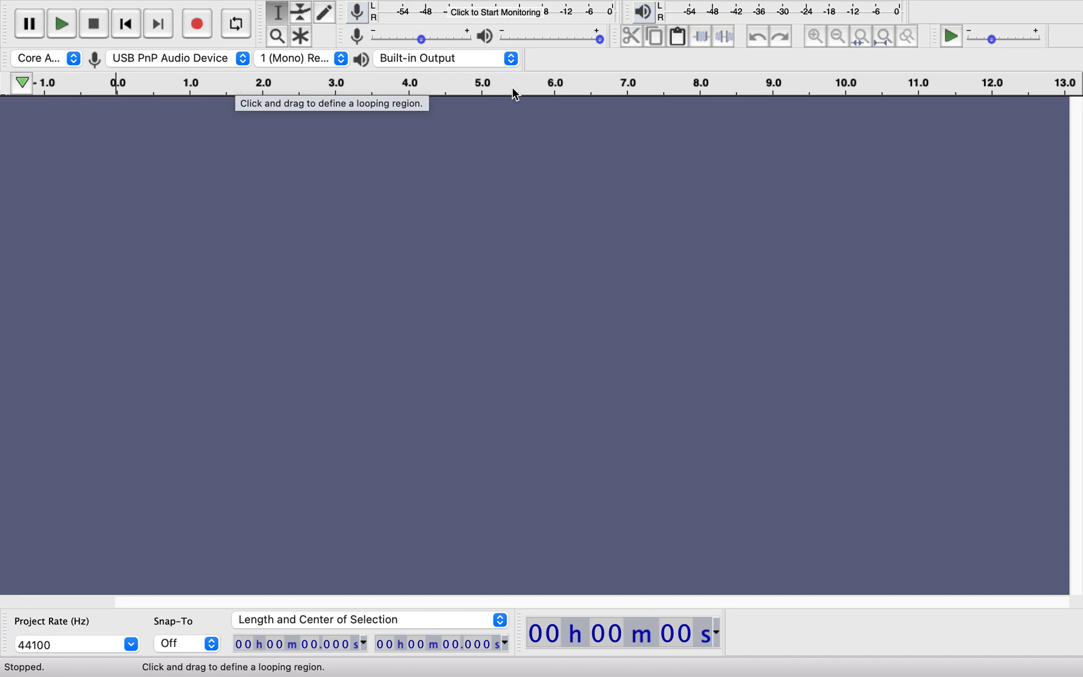
left_click(514, 19)
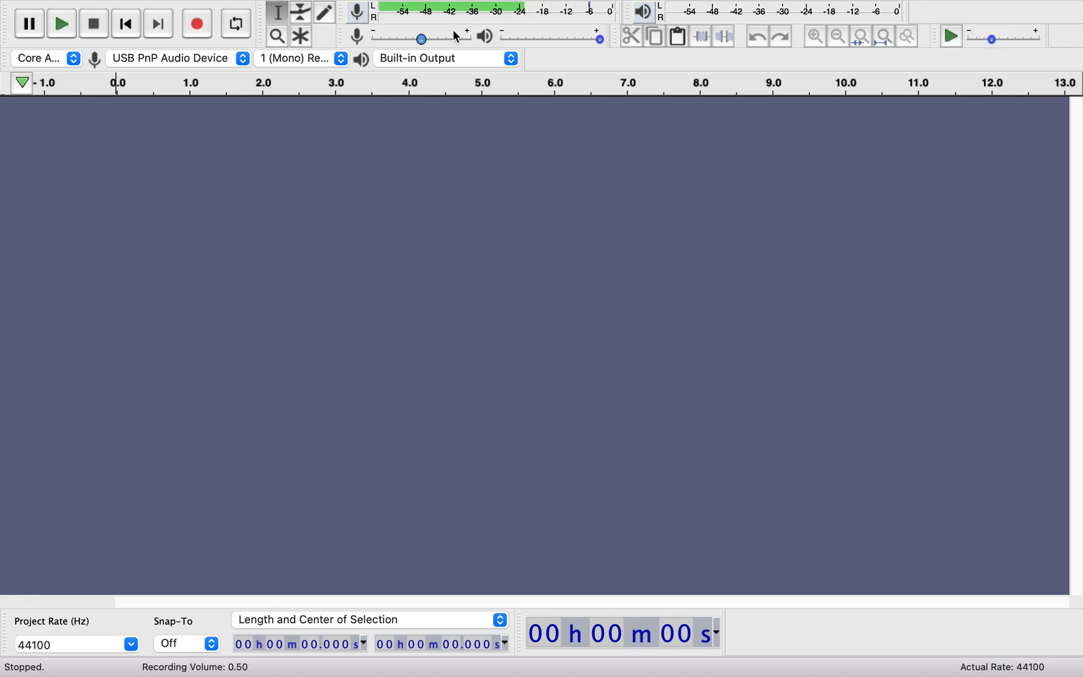
mouse_move(425, 46)
left_click_drag(425, 46, 474, 49)
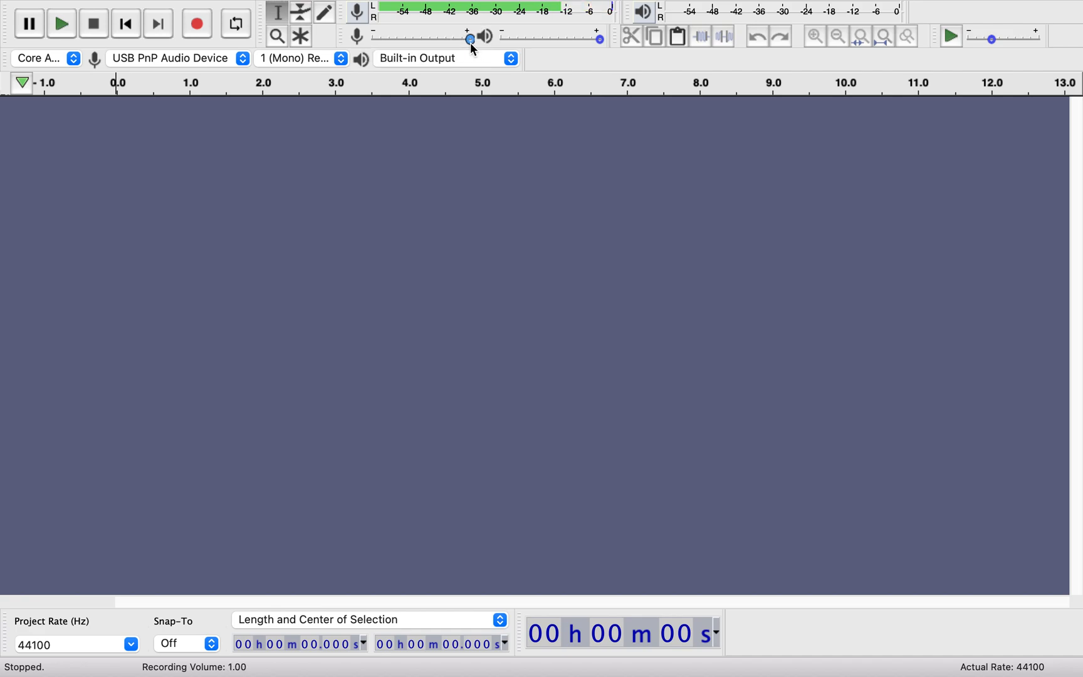
left_click_drag(472, 44, 433, 49)
left_click_drag(431, 43, 426, 45)
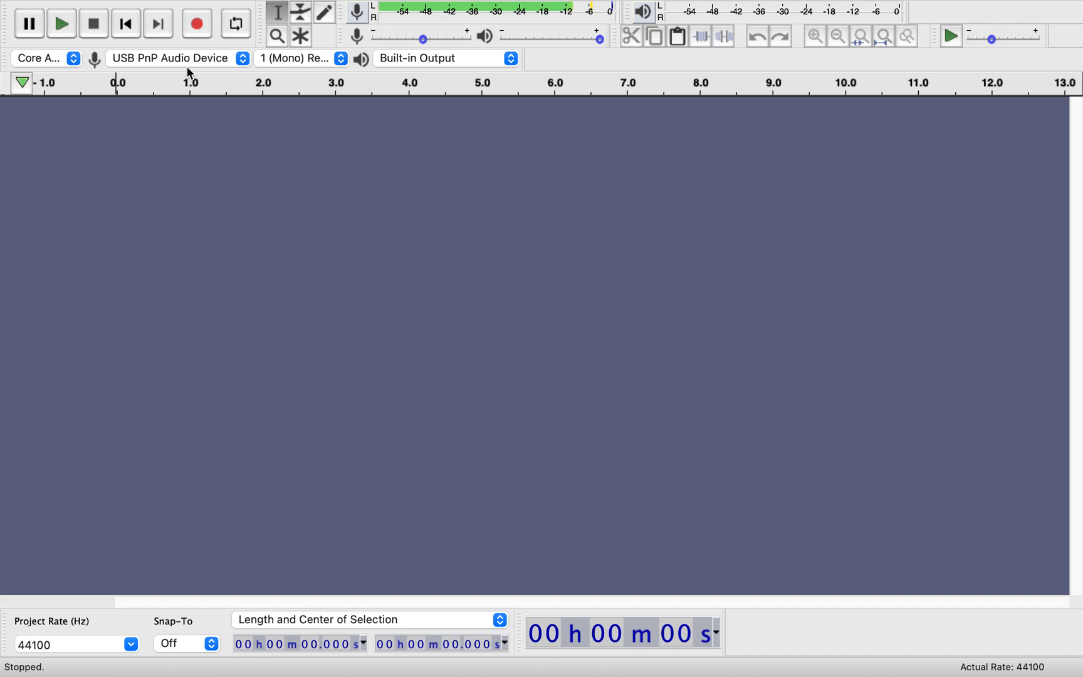
Step: Record a voice clip about 4 seconds long on a new mono track
left_click(199, 28)
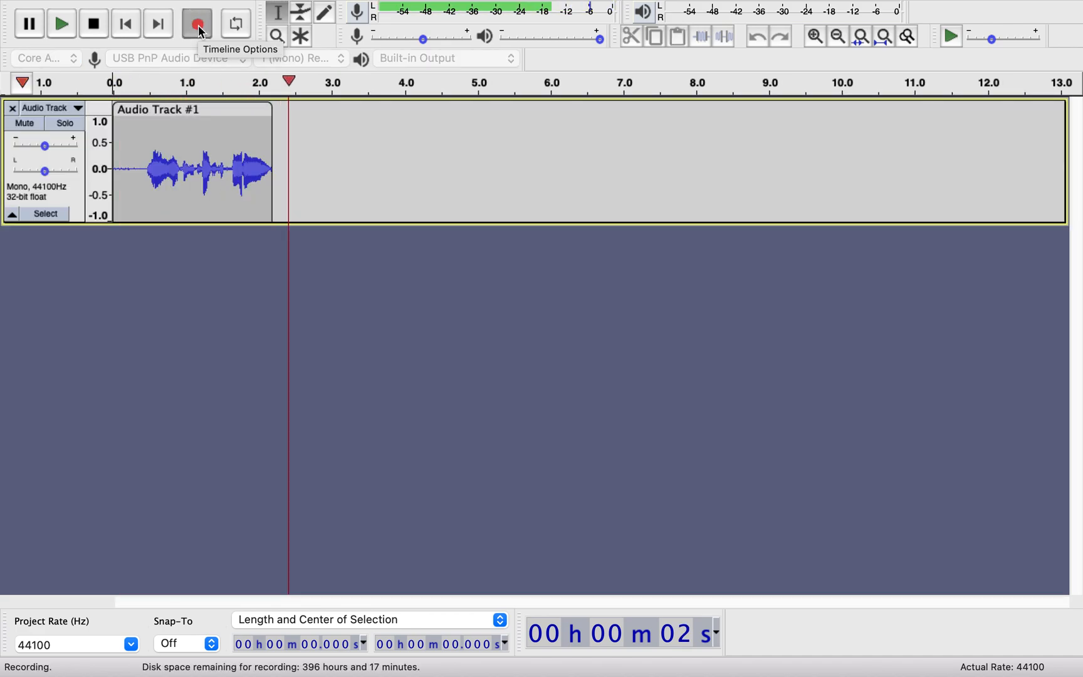
left_click(94, 25)
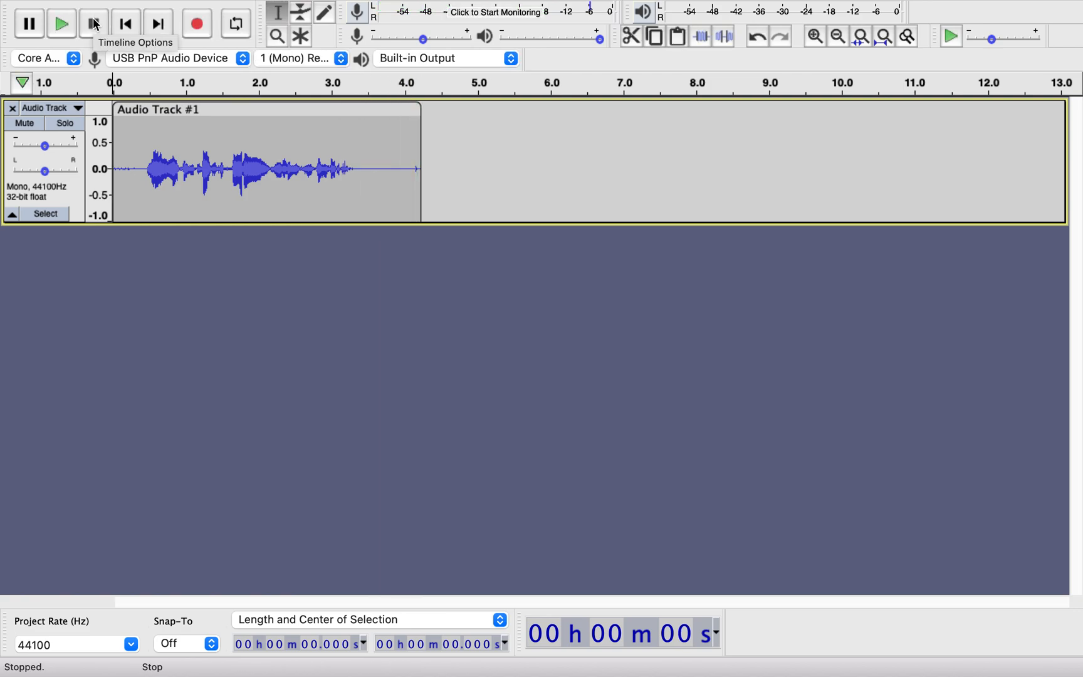
Step: Play the recorded clip back from about 0.4 seconds and delete its track
left_click(141, 173)
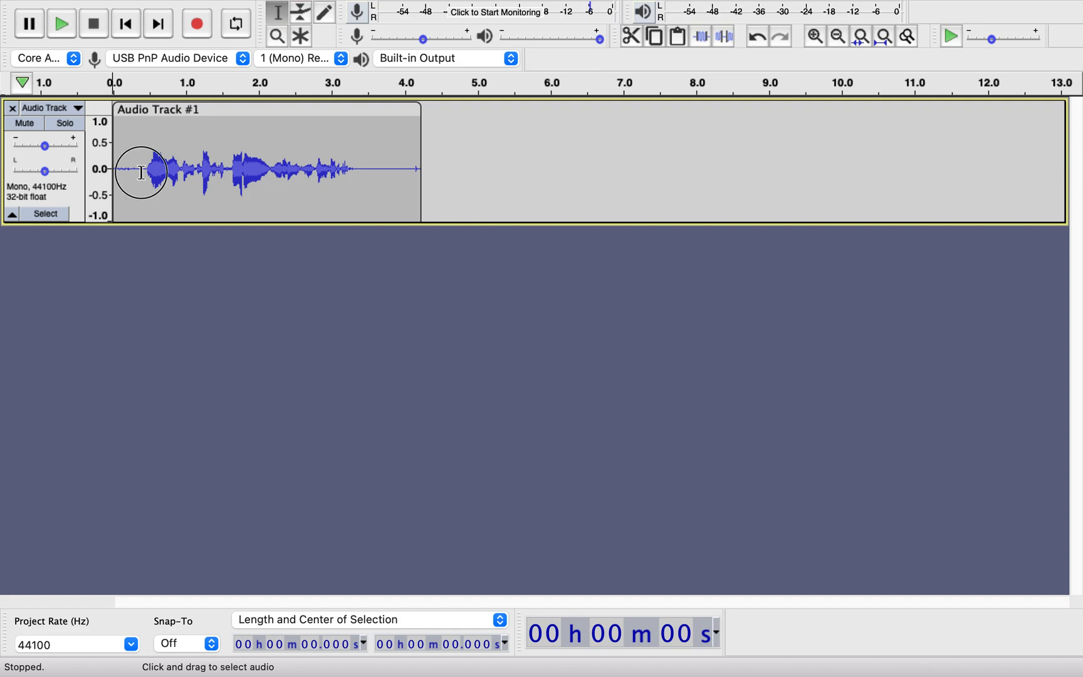
left_click(65, 21)
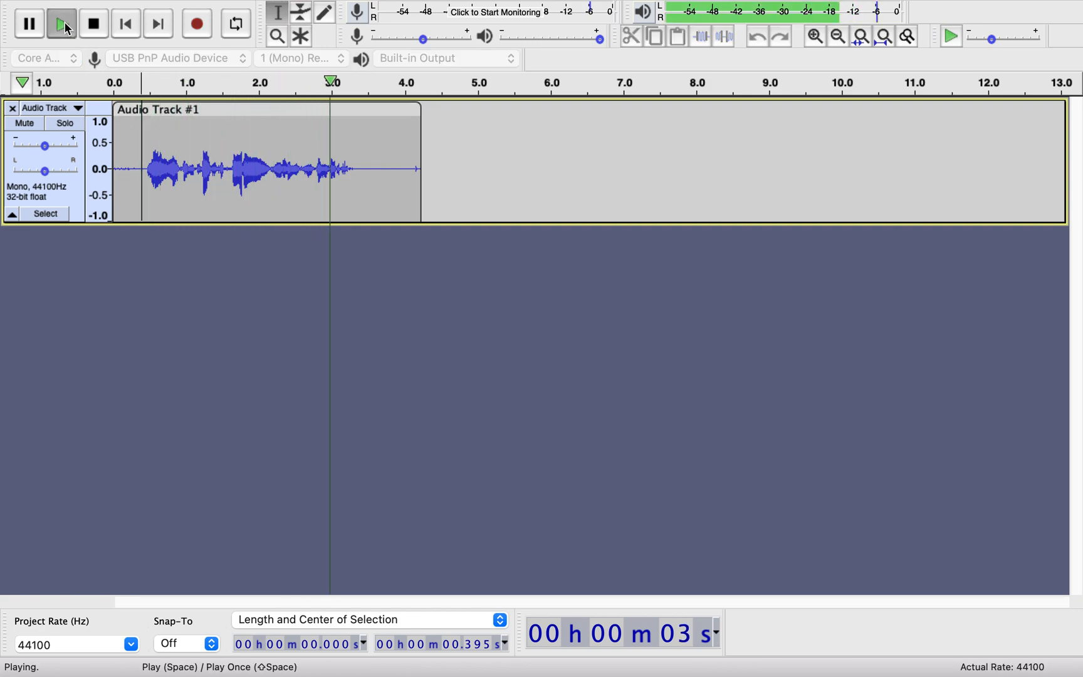
left_click(100, 34)
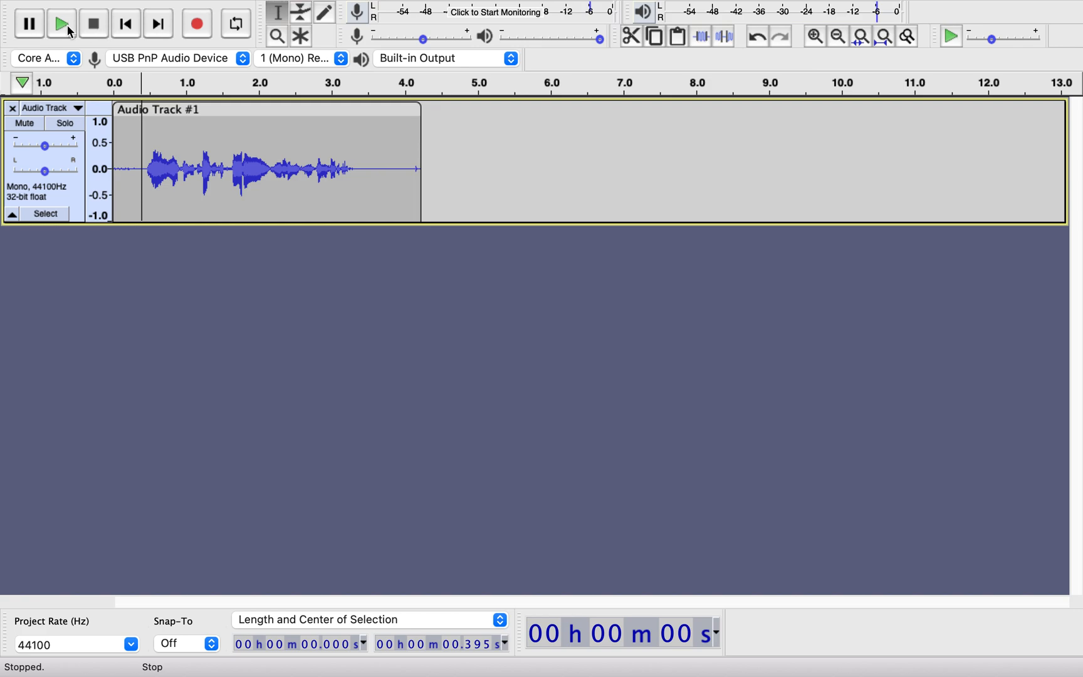
left_click(14, 110)
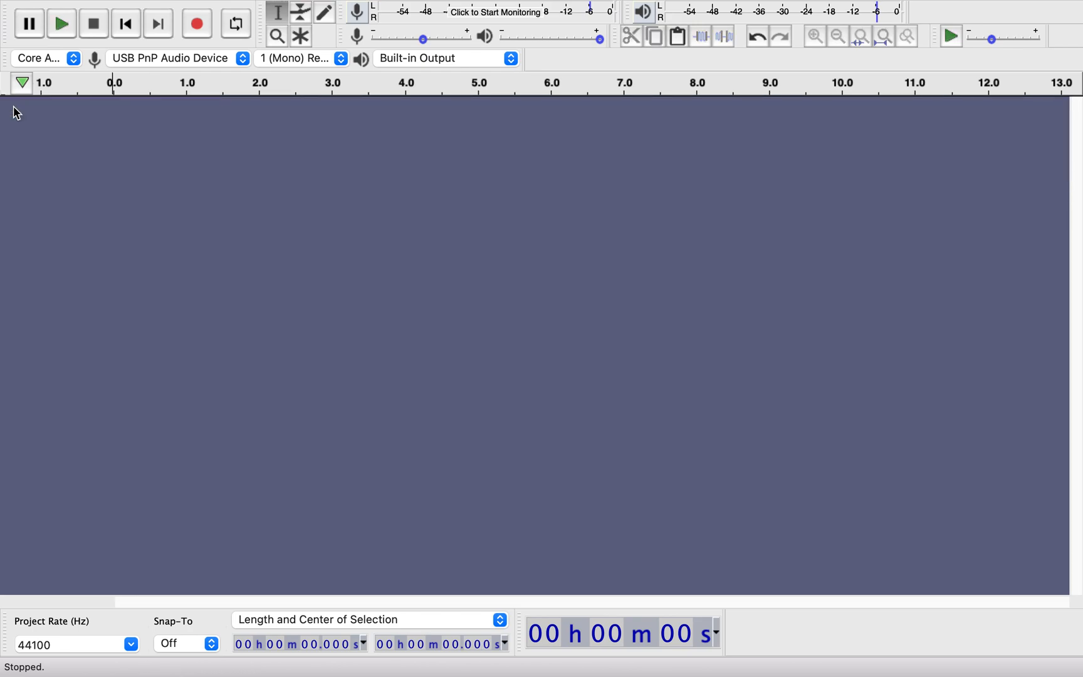
Step: Import snow white.mp3 from the desktop as a new track and return the window to full screen
mouse_move(9, 3)
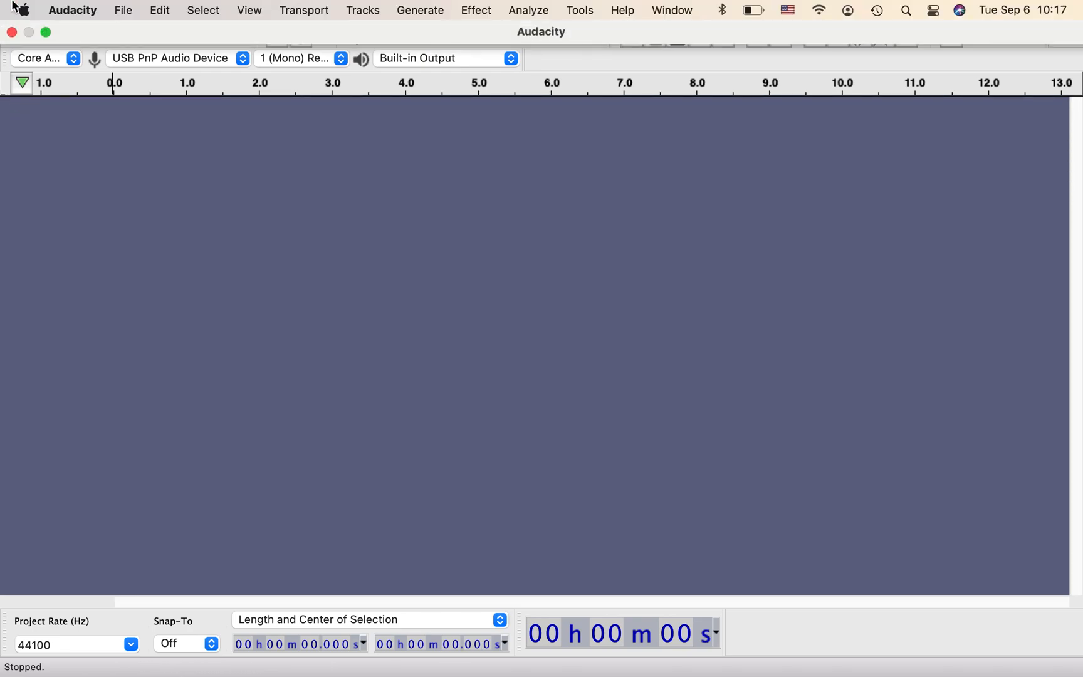
left_click(48, 33)
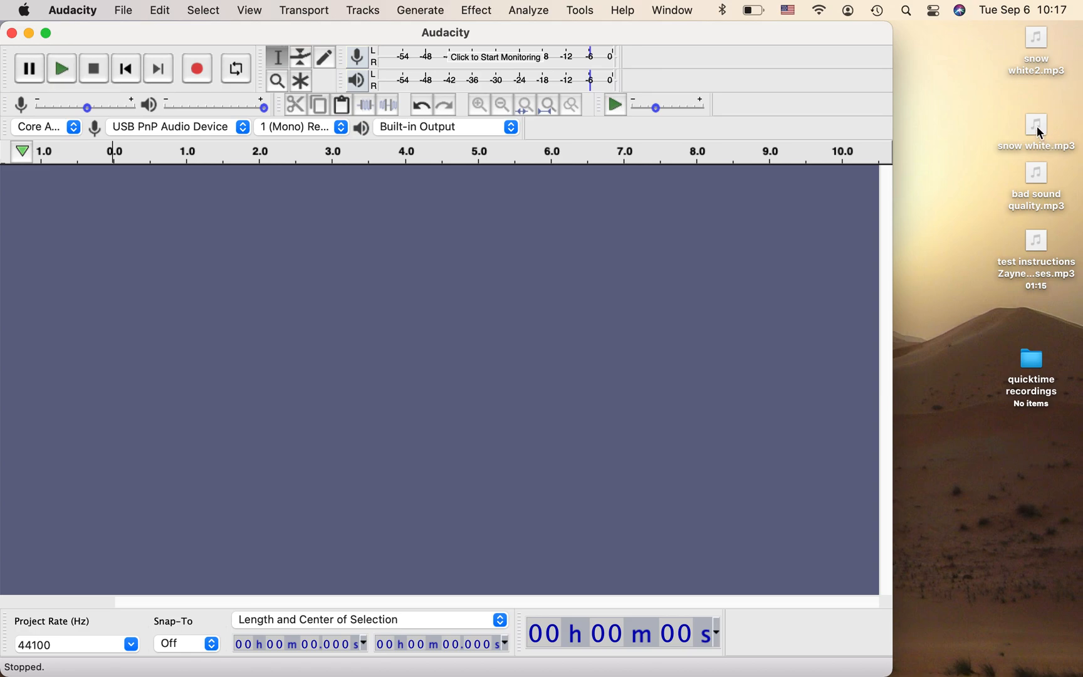
left_click_drag(1041, 125, 124, 254)
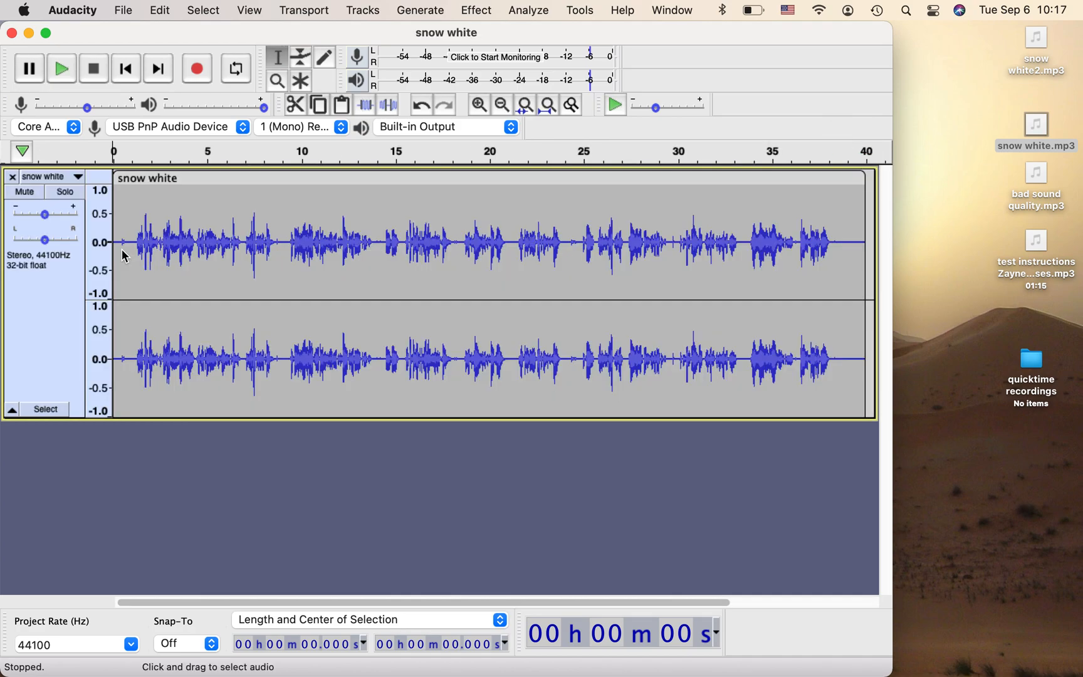
left_click(47, 34)
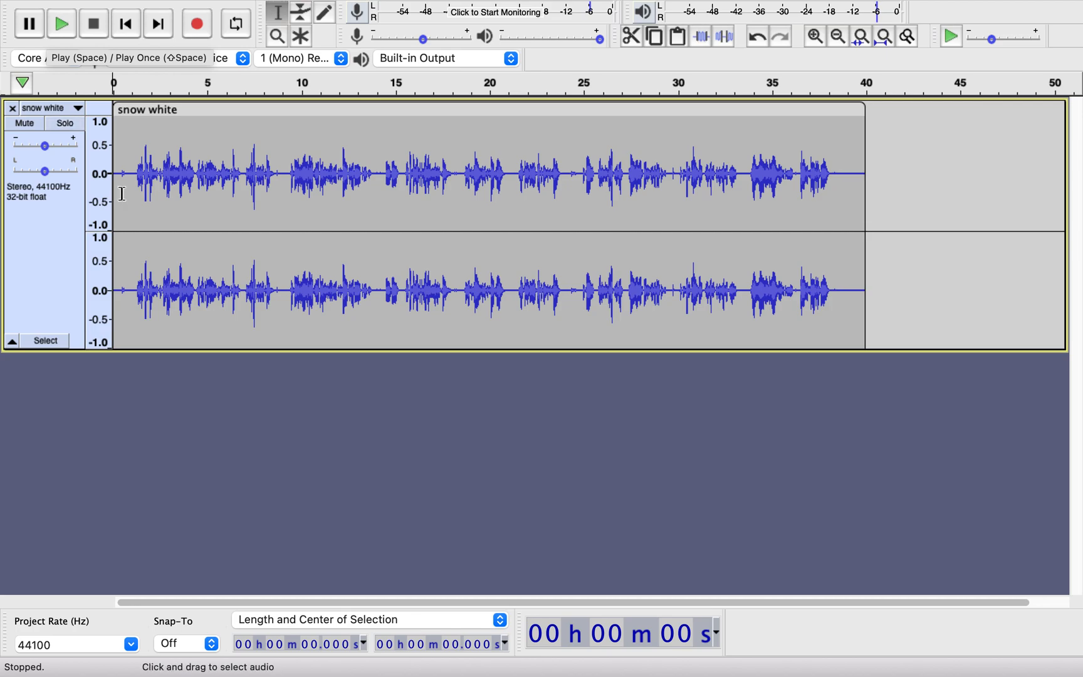
Step: Play the snow white track from about 1 second and stop playback
left_click(132, 174)
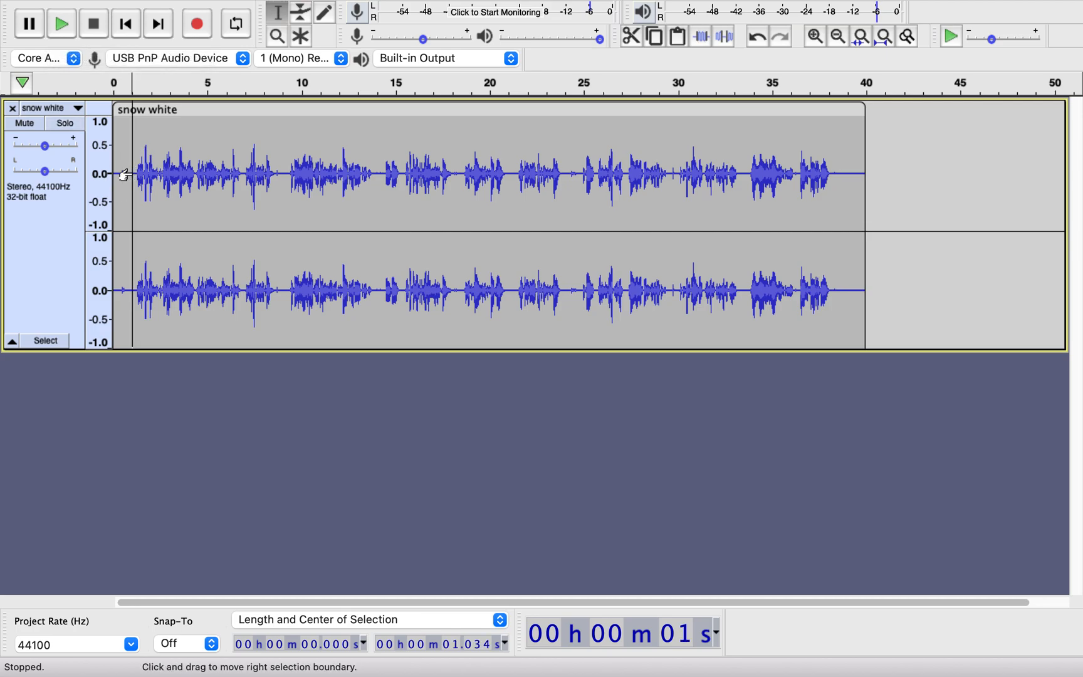
left_click(62, 25)
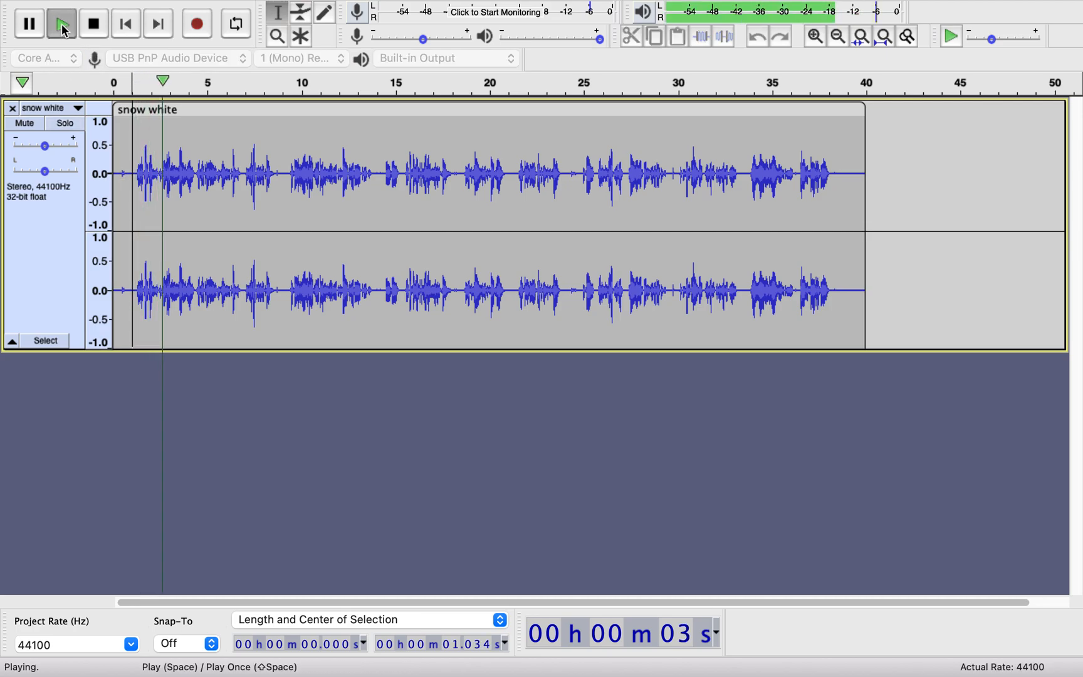
left_click(94, 25)
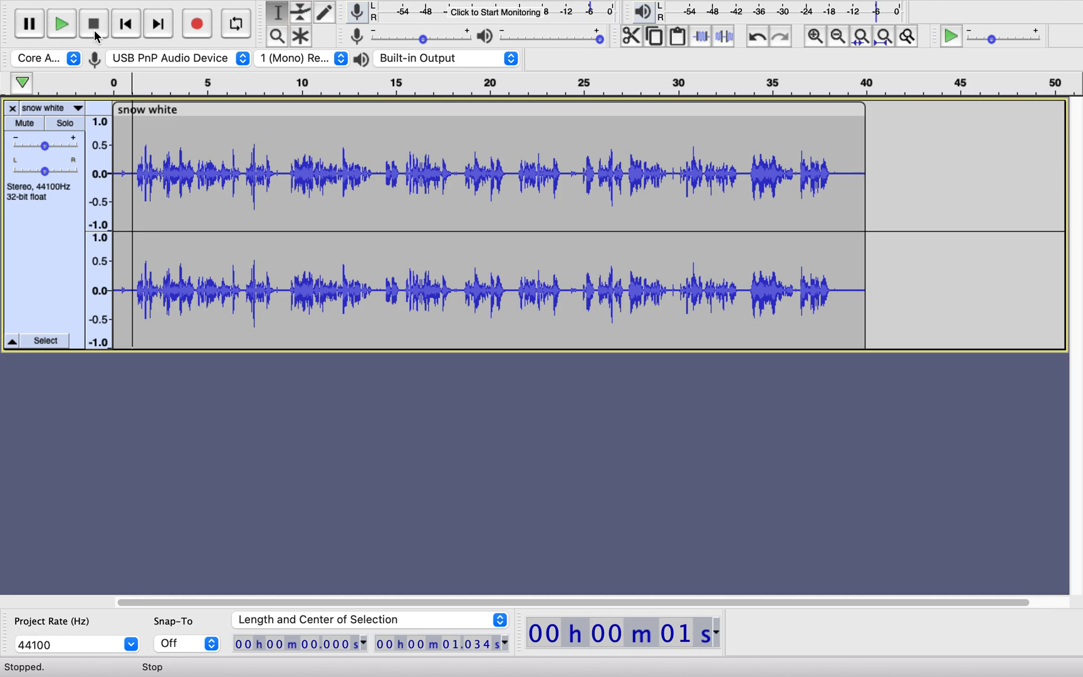
Step: Split the snow white stereo track into two mono tracks and delete the second one
left_click(79, 109)
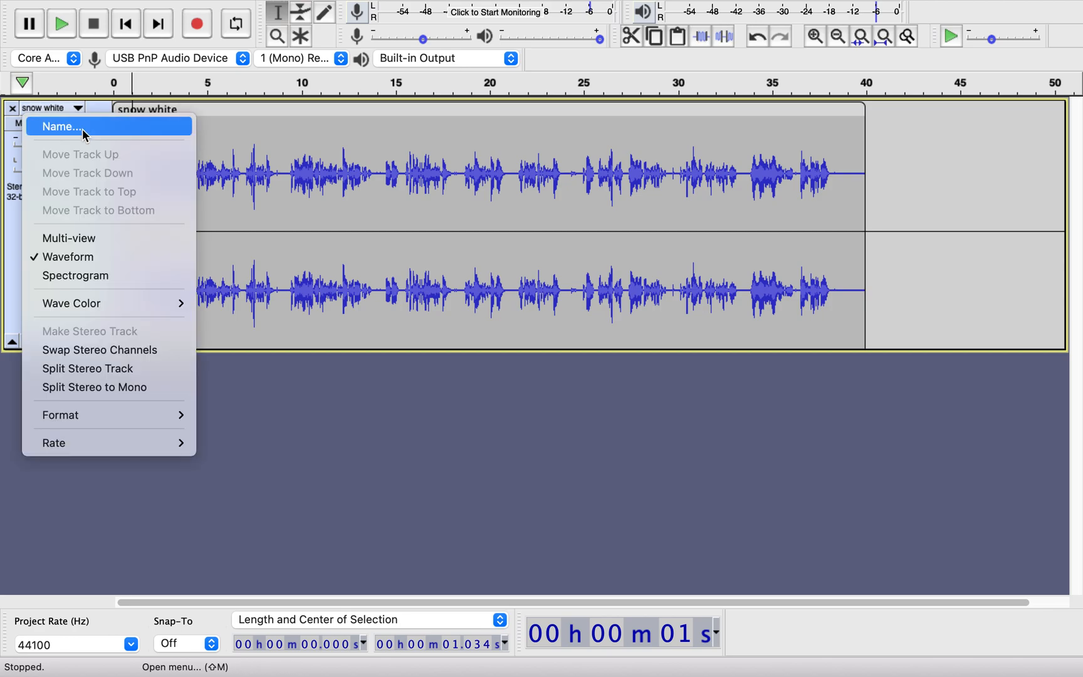
left_click(93, 388)
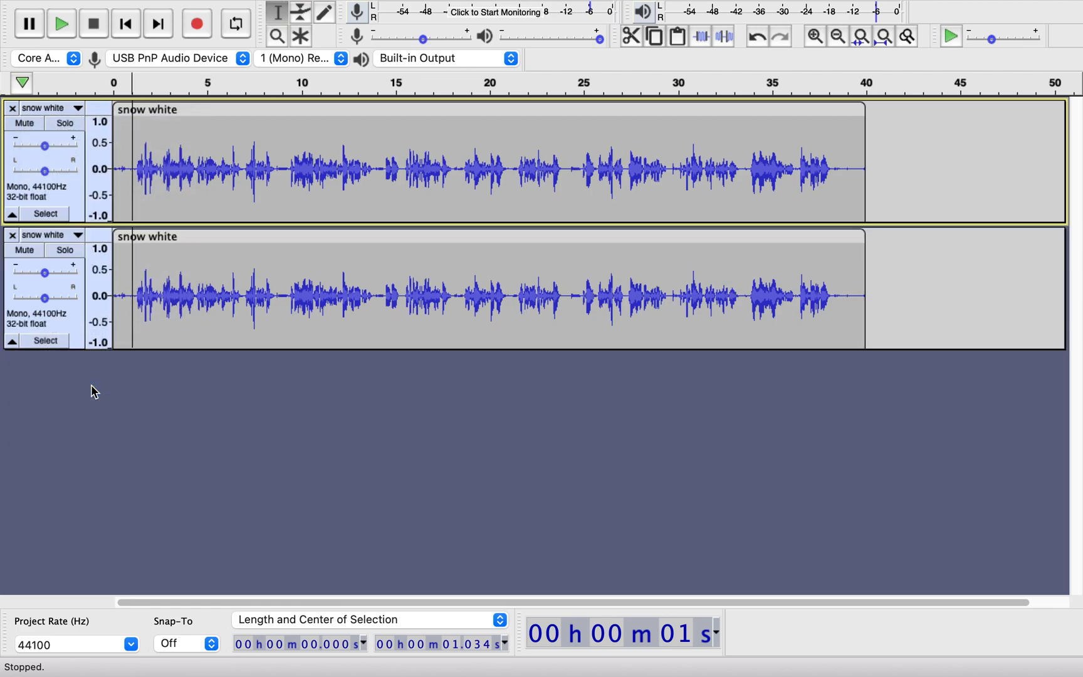
left_click(12, 236)
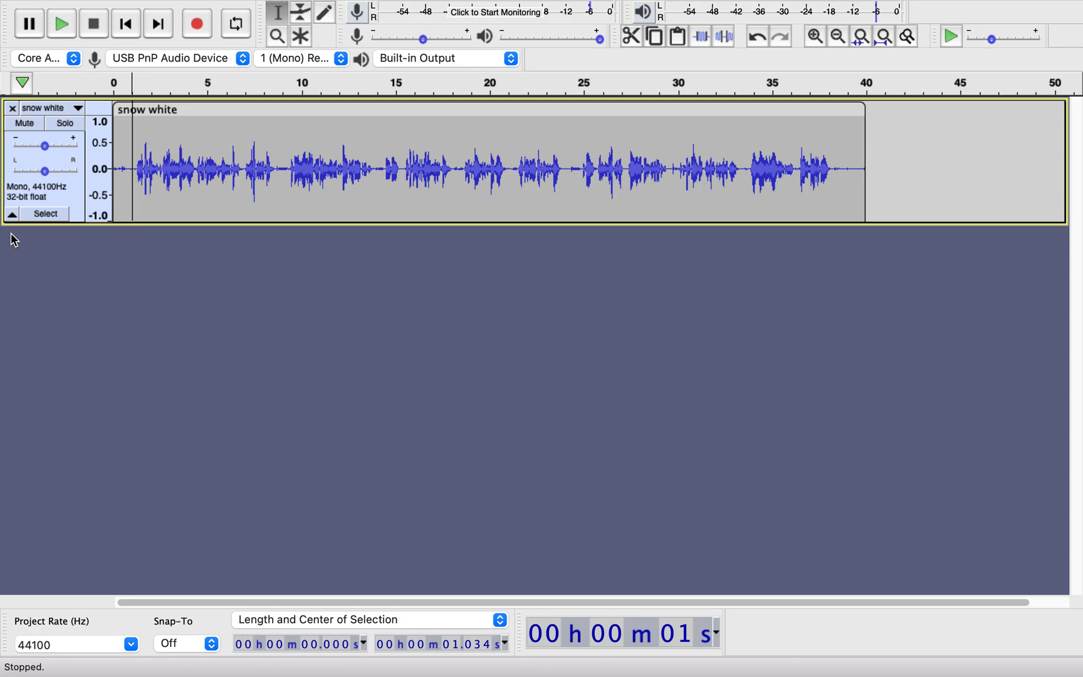
Step: Leave full screen and import the test instructions MP3 from the desktop as a second track below snow white
mouse_move(47, 33)
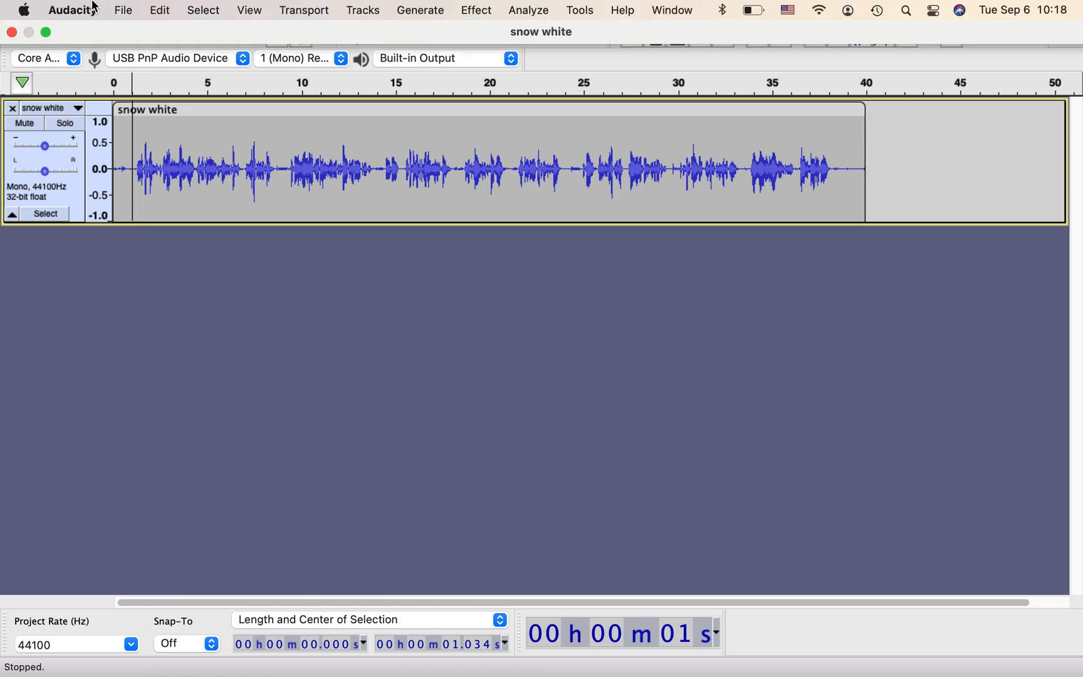
left_click(47, 31)
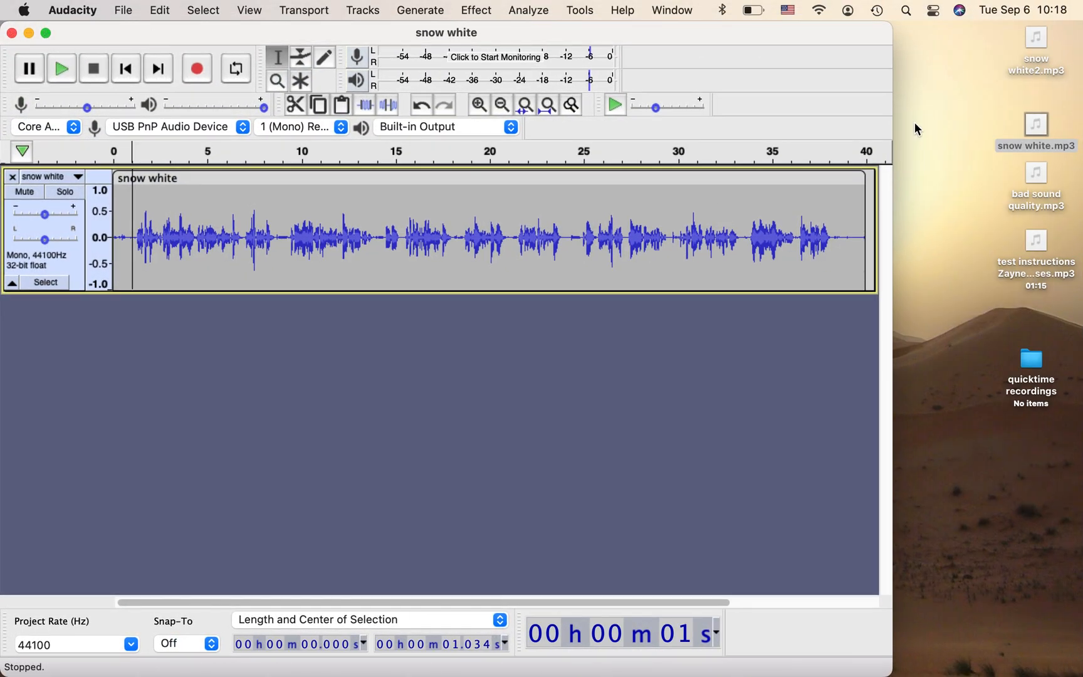
left_click_drag(1037, 248, 88, 397)
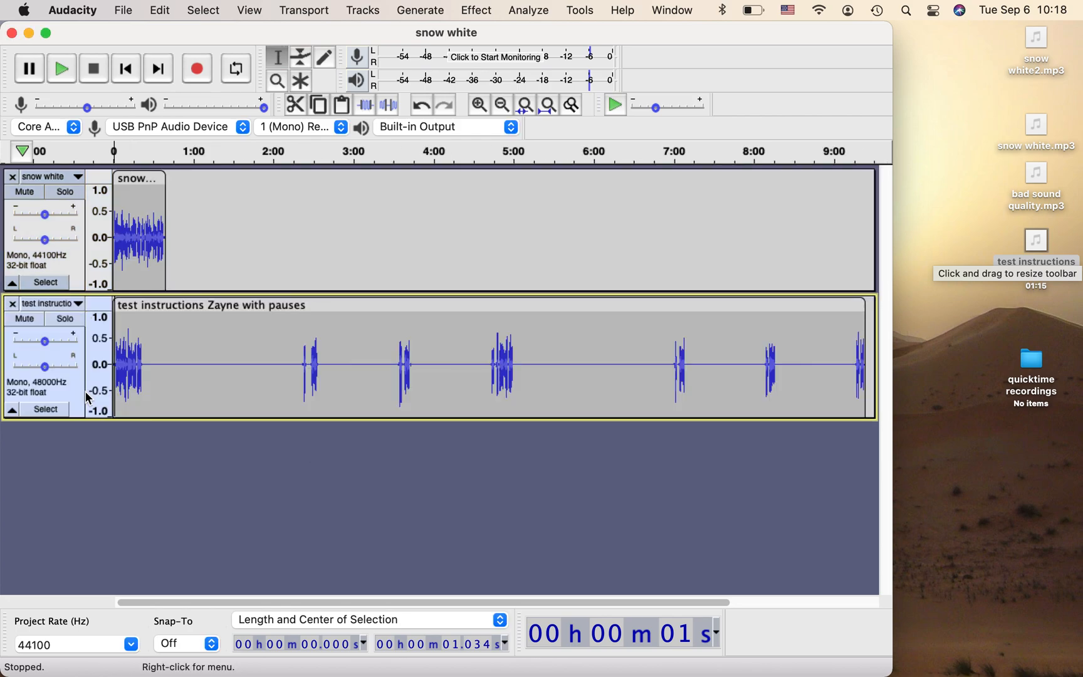
Step: Play both tracks together from about 3 seconds and stop playback
left_click(118, 360)
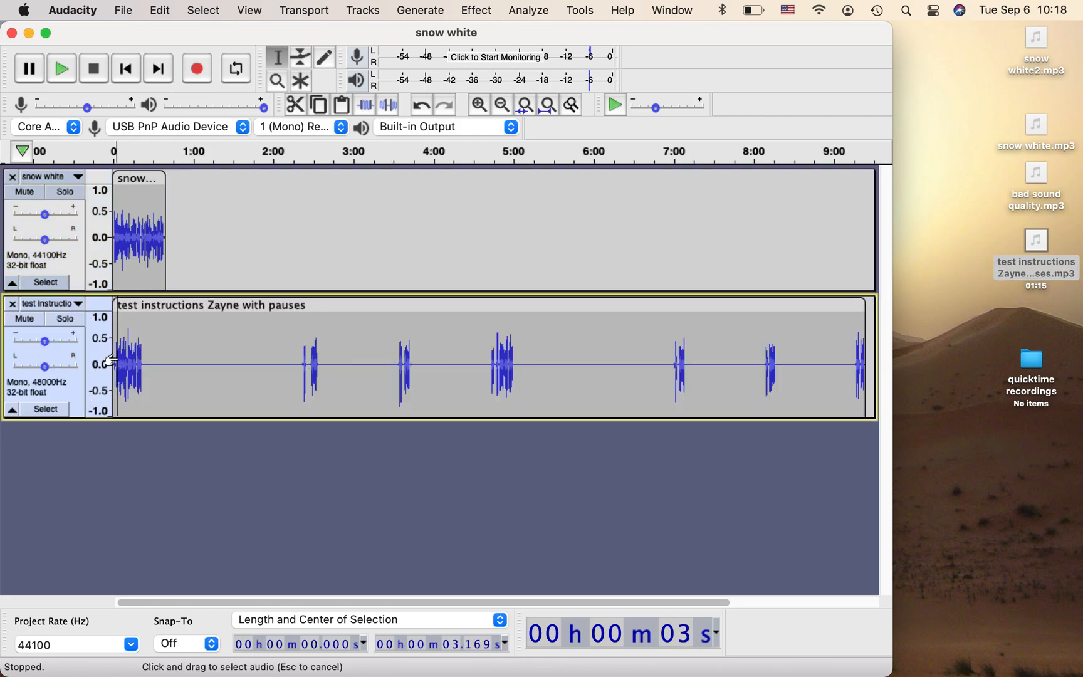
left_click(64, 73)
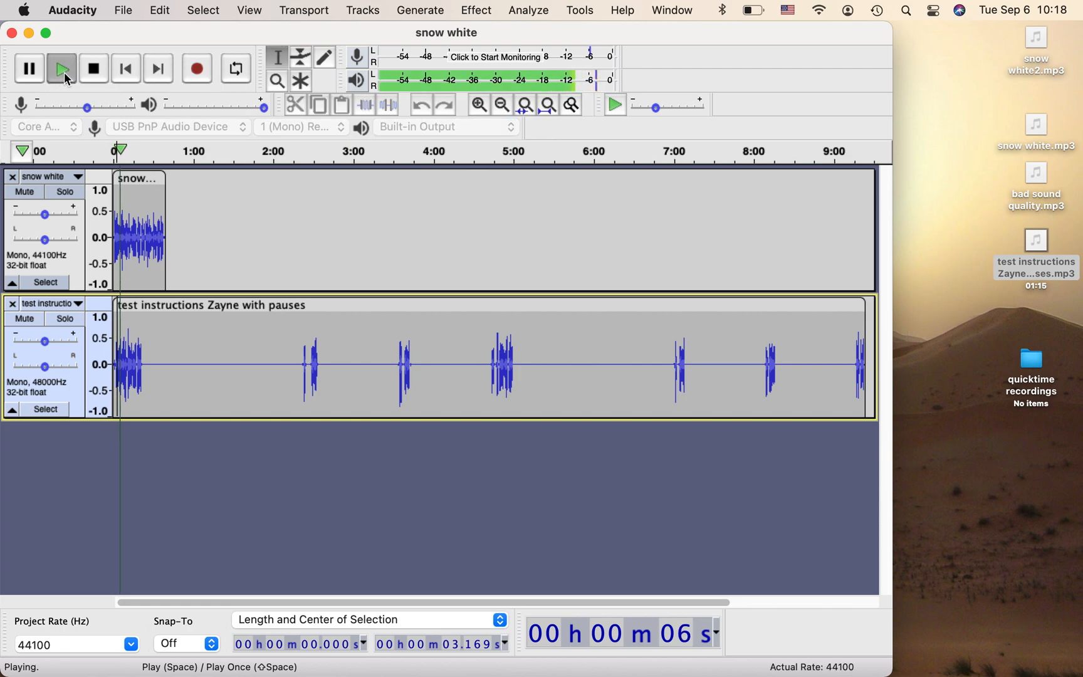
left_click(94, 78)
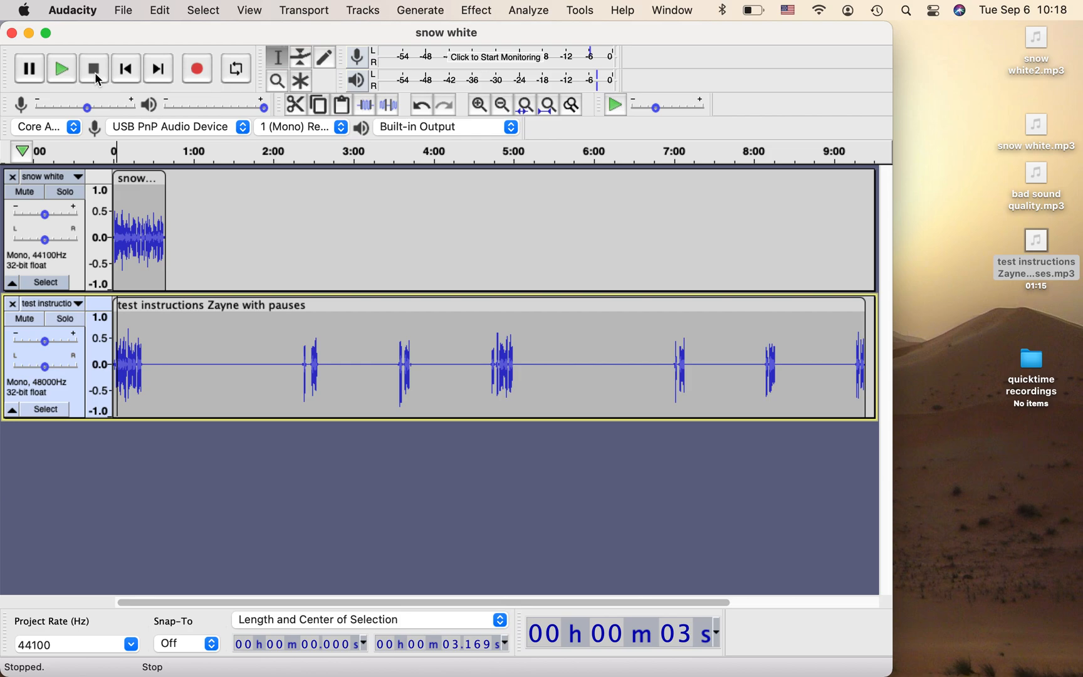
Step: Switch Solo between the two tracks, then play only the test instructions track from about 3 seconds and stop playback
left_click(73, 325)
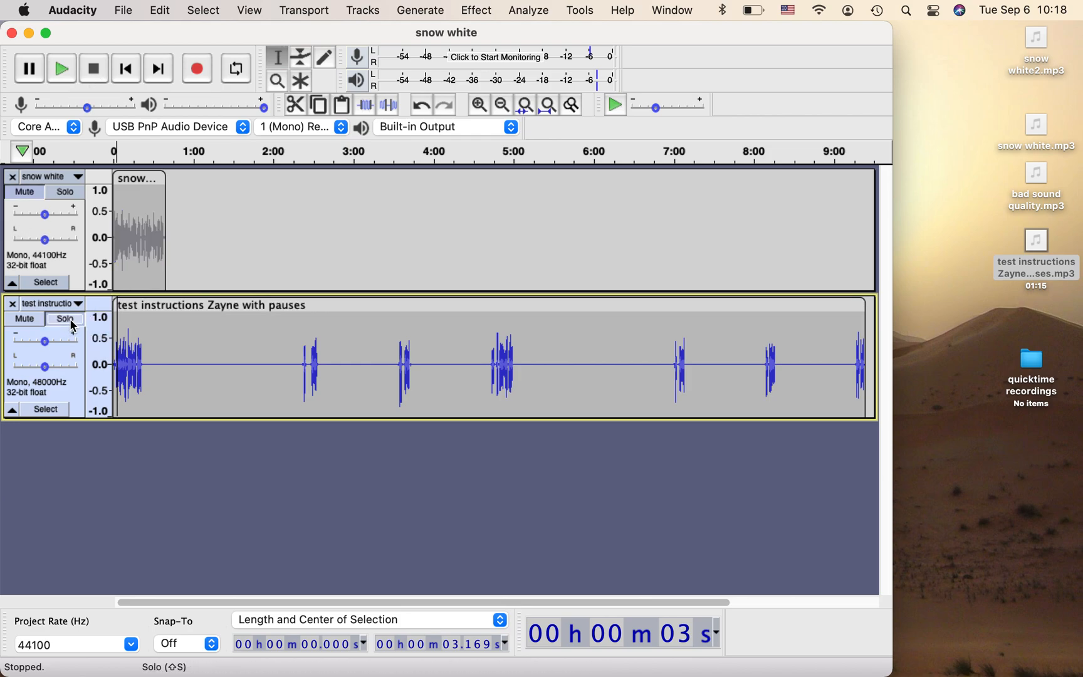
left_click(66, 192)
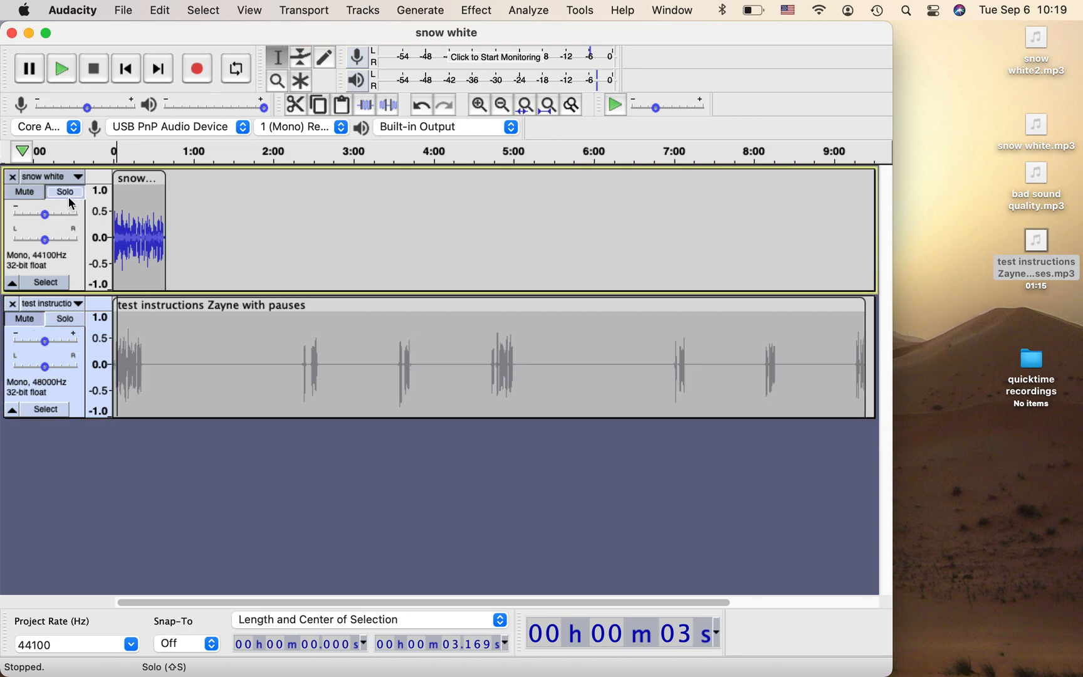
left_click(71, 325)
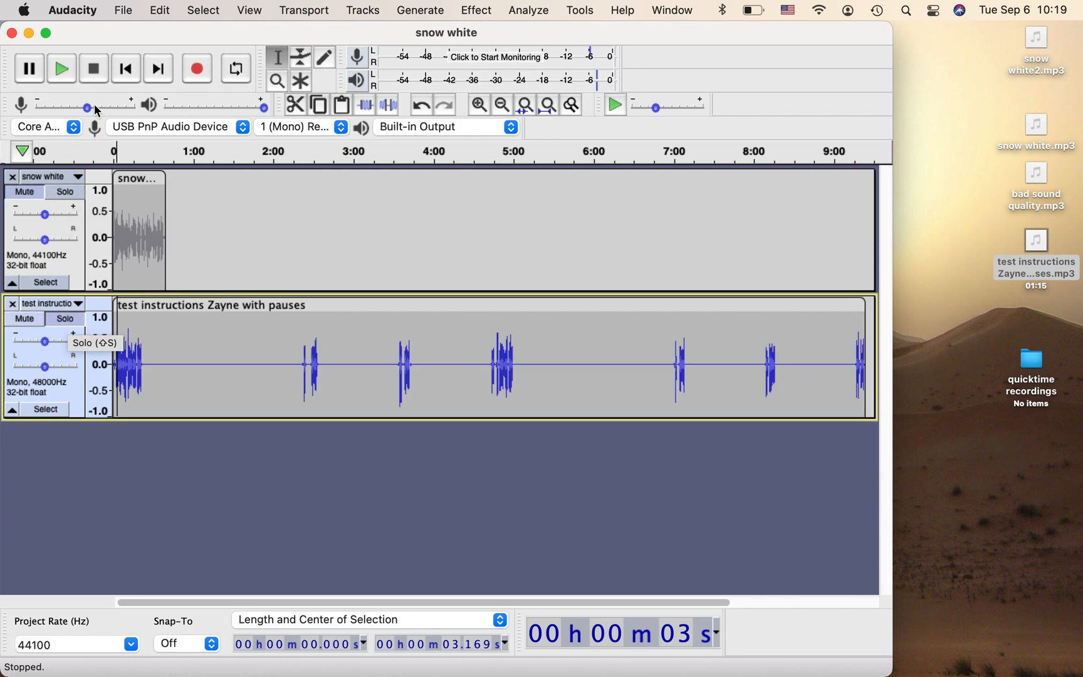
left_click(62, 69)
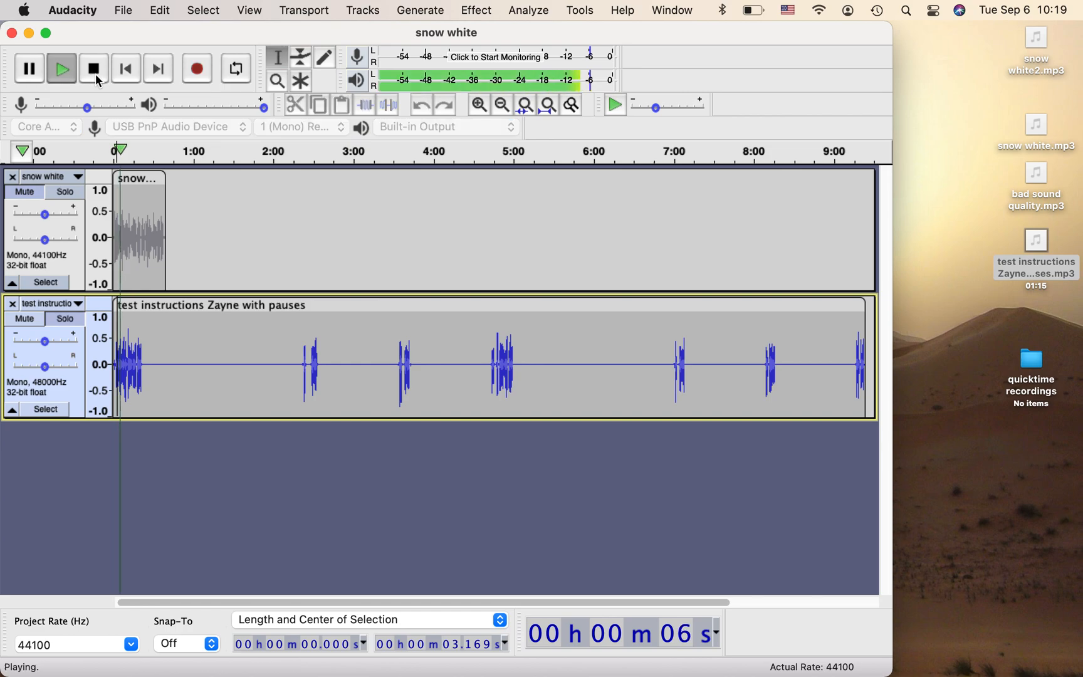
left_click(94, 69)
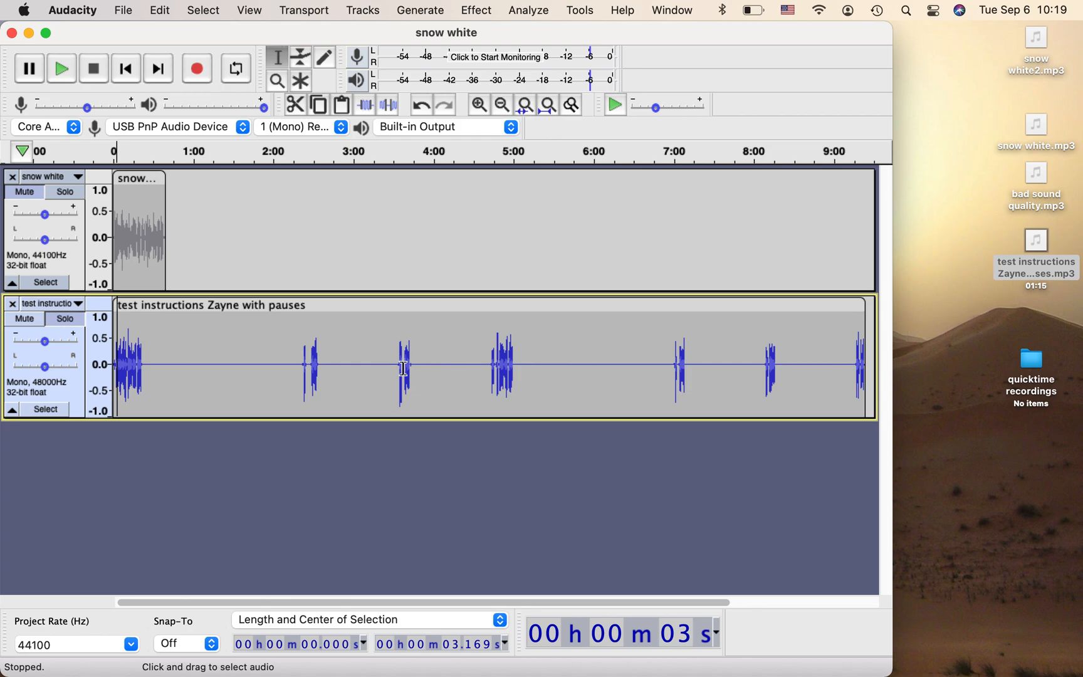
Step: Solo the snow white track and enlarge its waveform on the timeline in the full-screen window
left_click(66, 192)
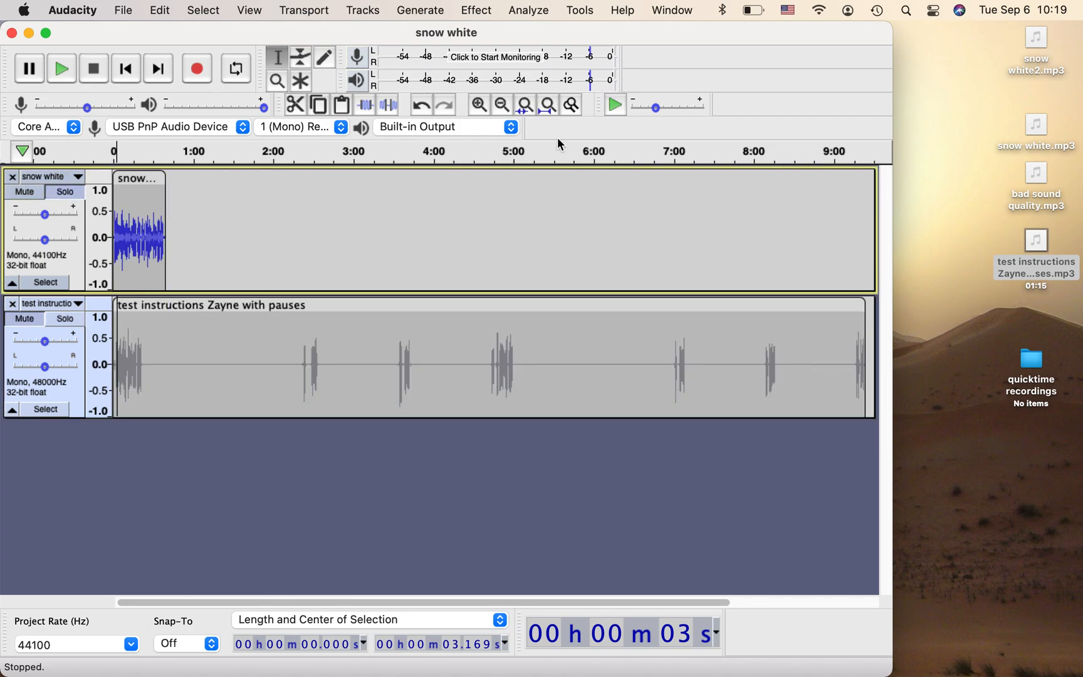
left_click(46, 32)
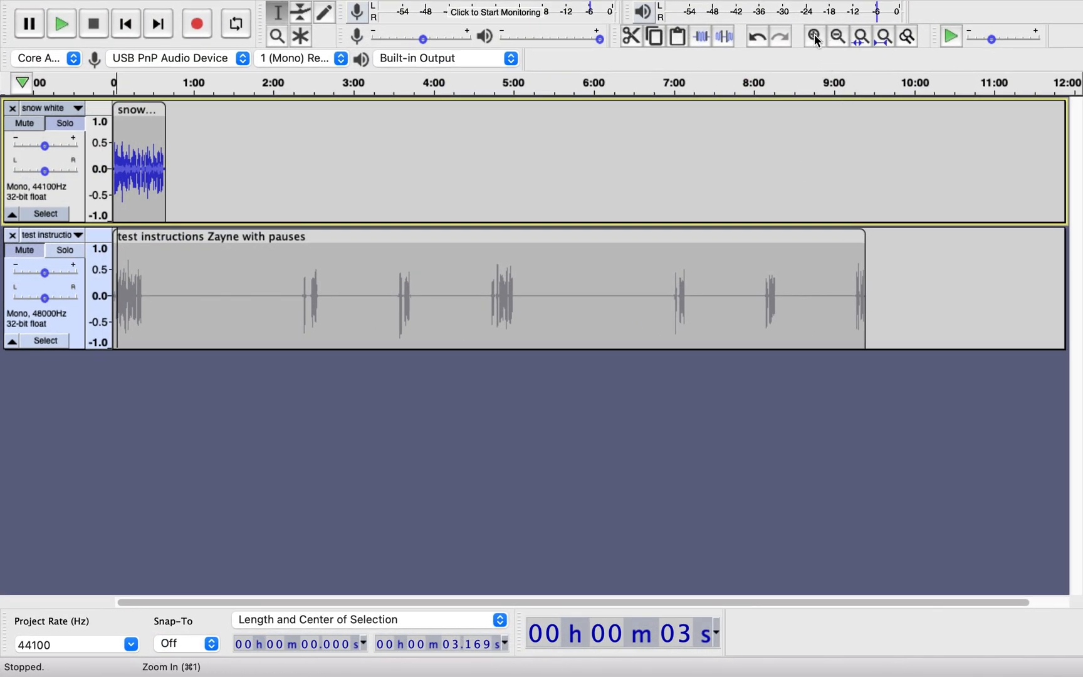
left_click(814, 38)
left_click(814, 38)
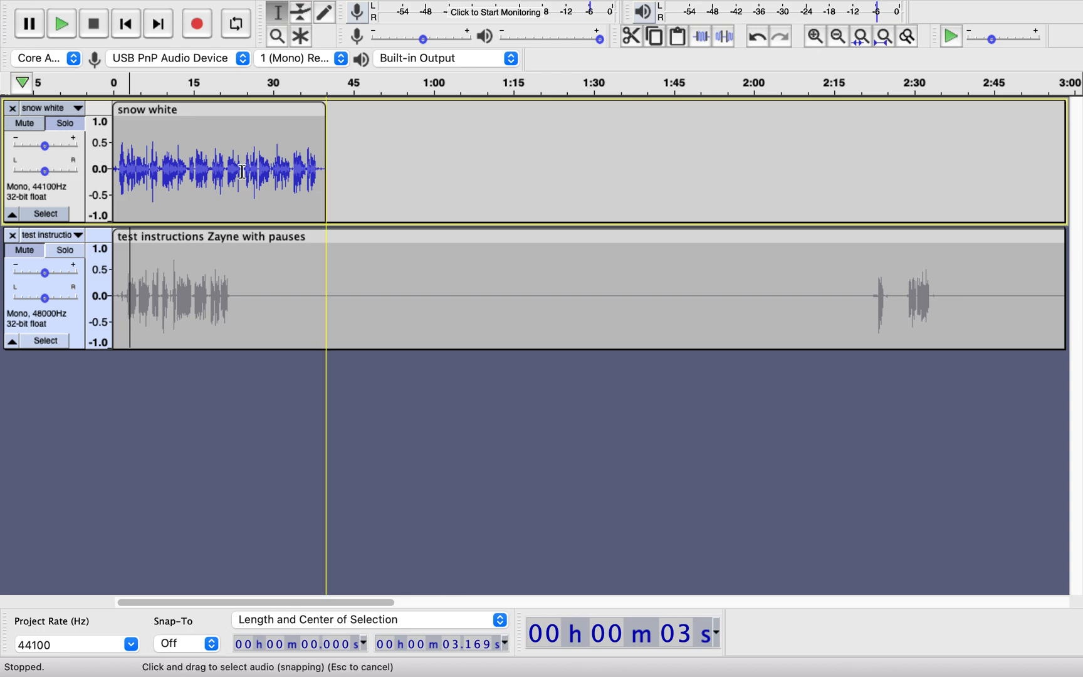
Step: Copy the whole snow white clip and paste it into the soloed test instructions track at about 2:26
left_click_drag(191, 178, 249, 188)
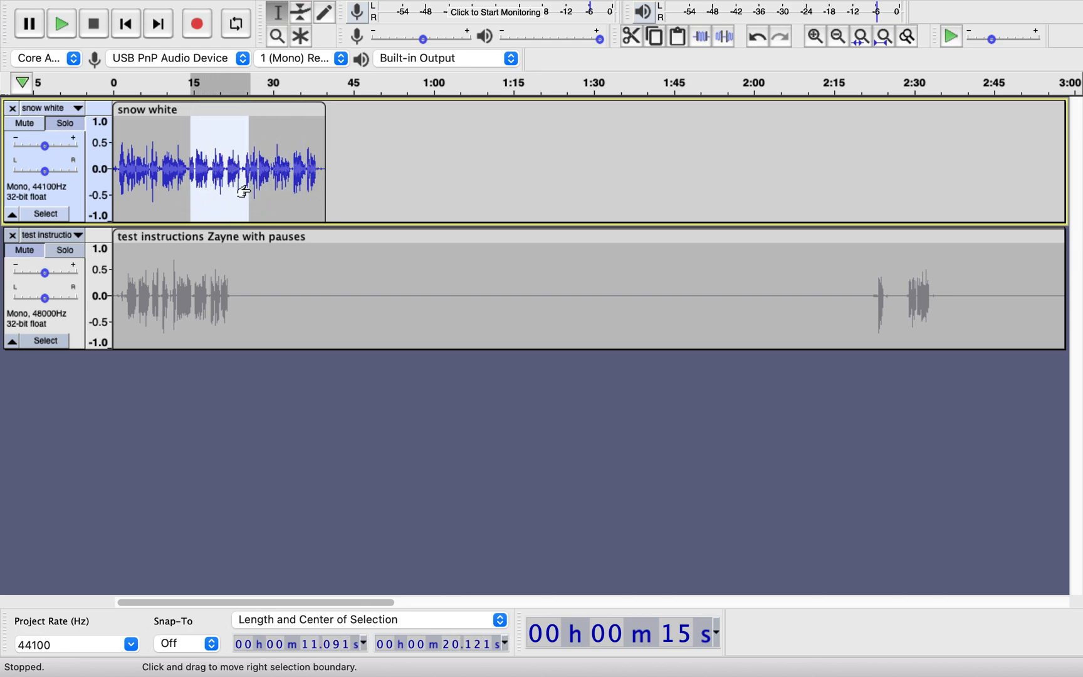
left_click(487, 204)
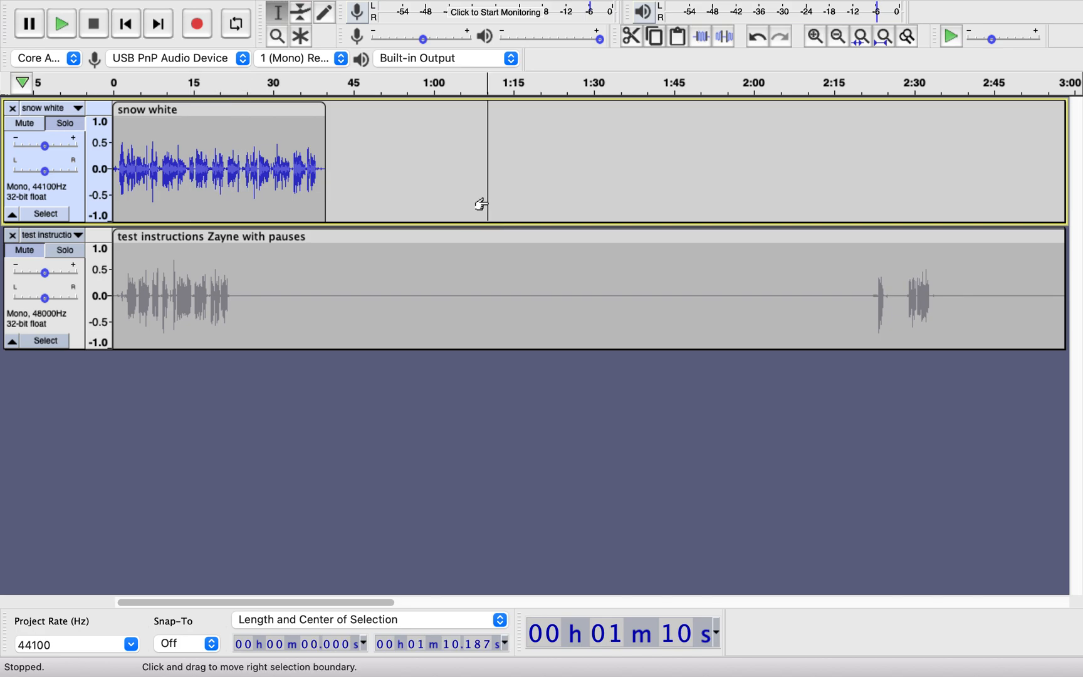
left_click(76, 190)
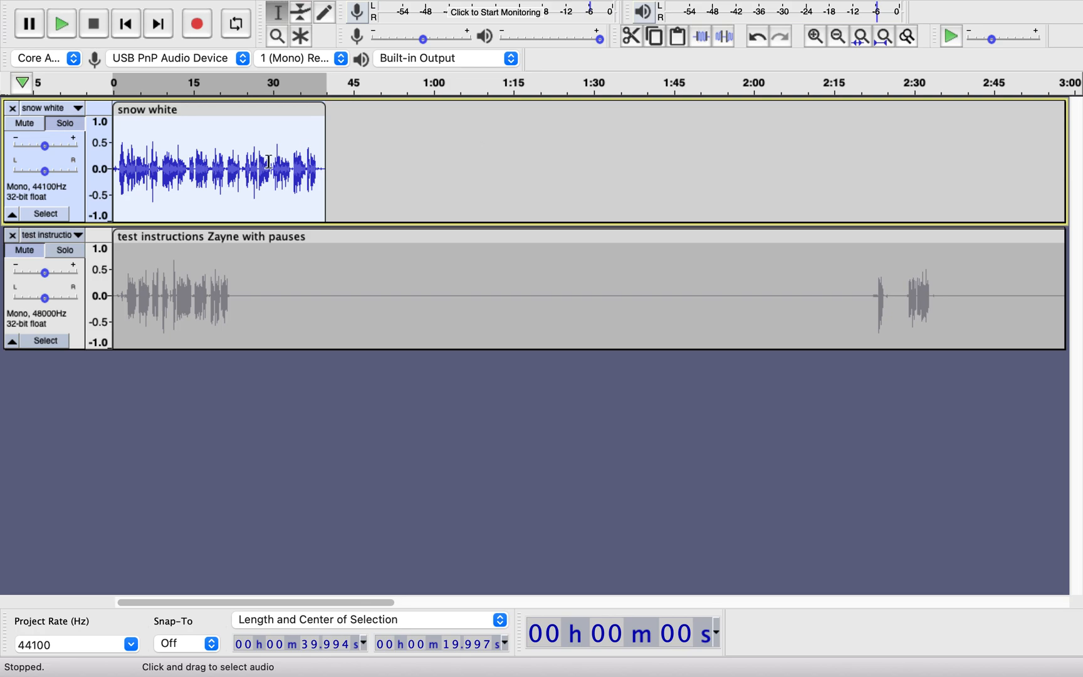
left_click(66, 250)
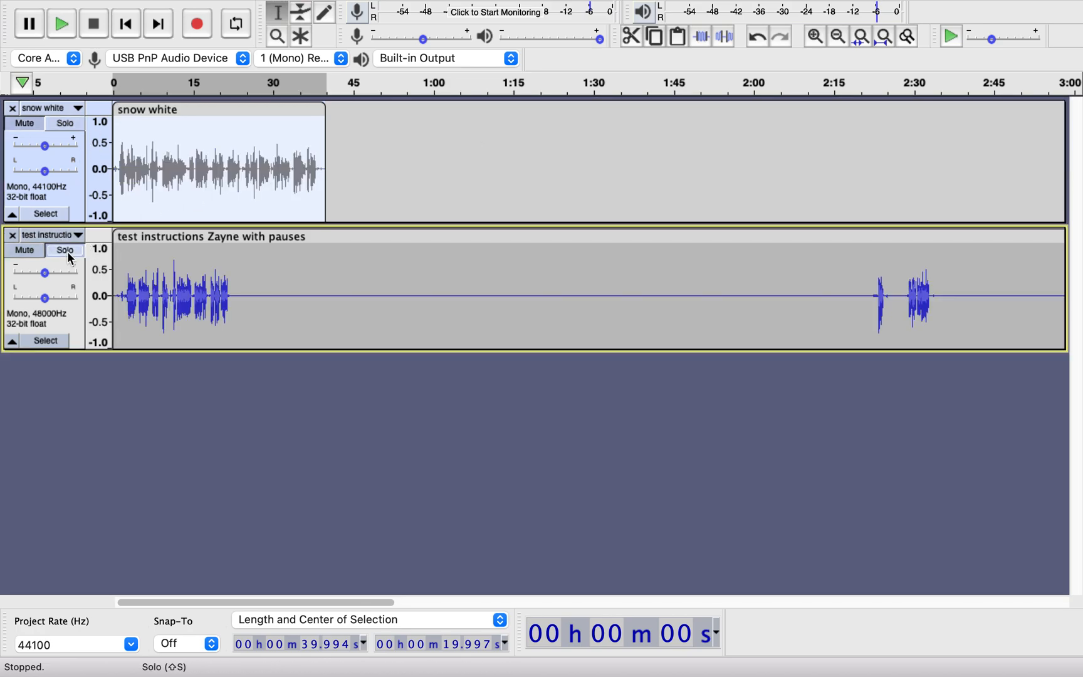
left_click(895, 296)
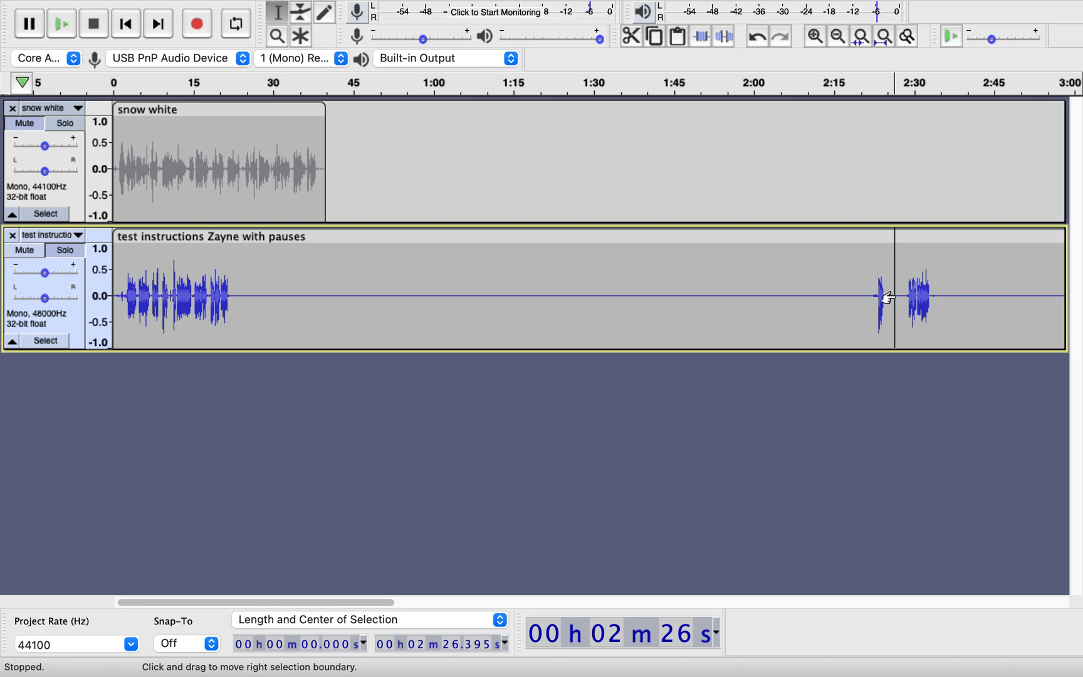
key("super+v")
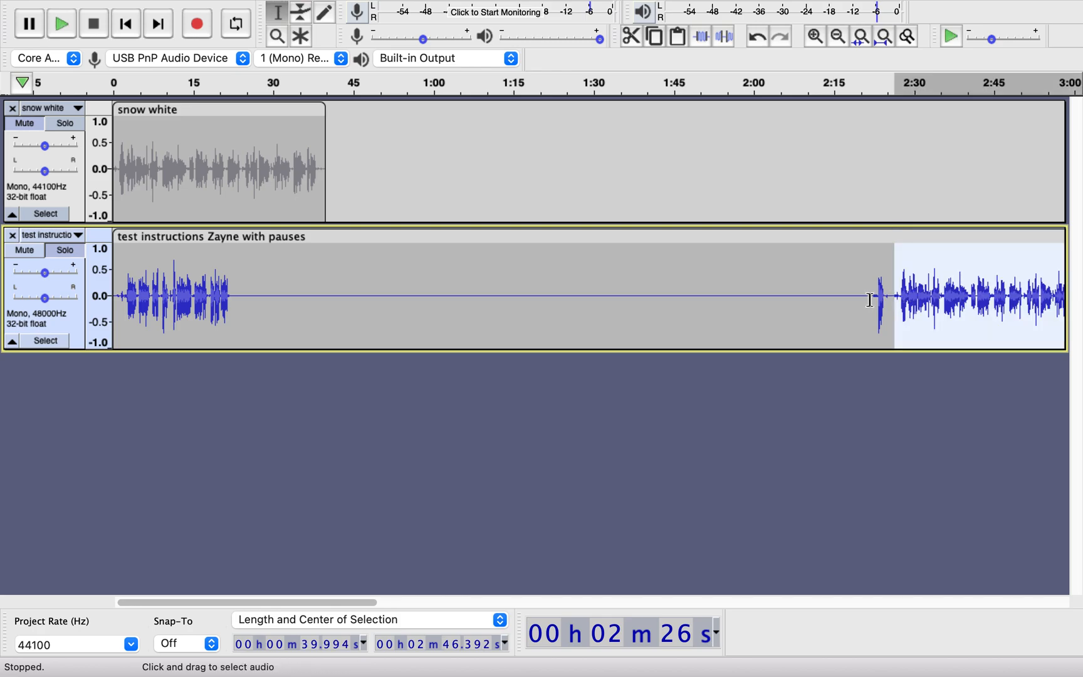
Step: Play the test instructions track from about 2:22 to check the start of the pasted section, then stop playback
left_click(870, 296)
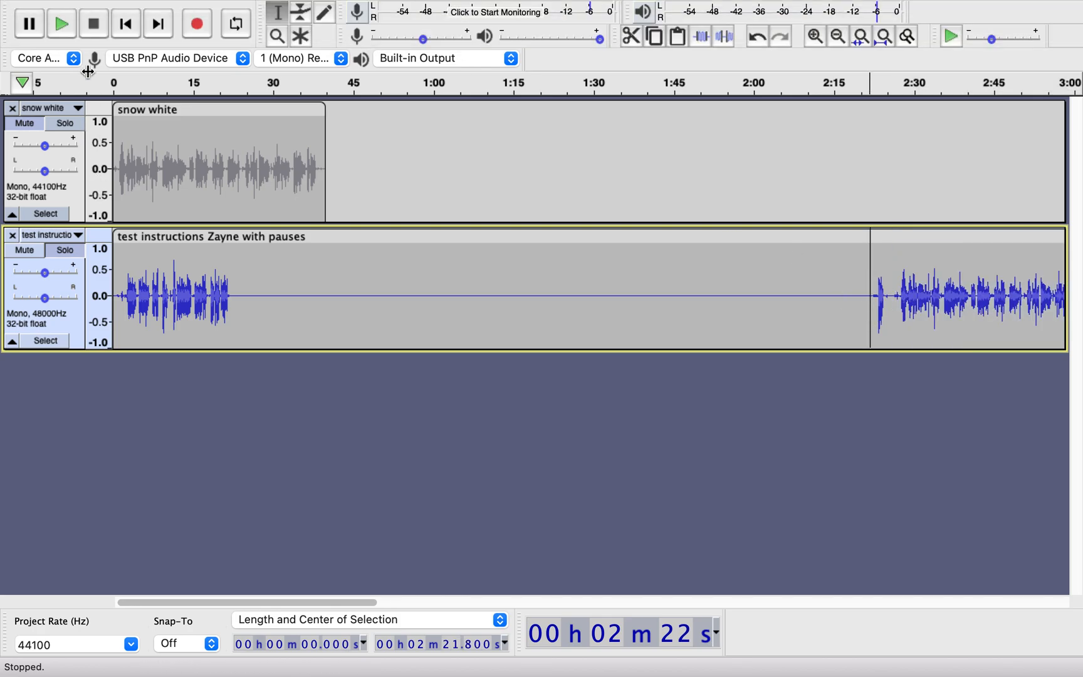
left_click(63, 24)
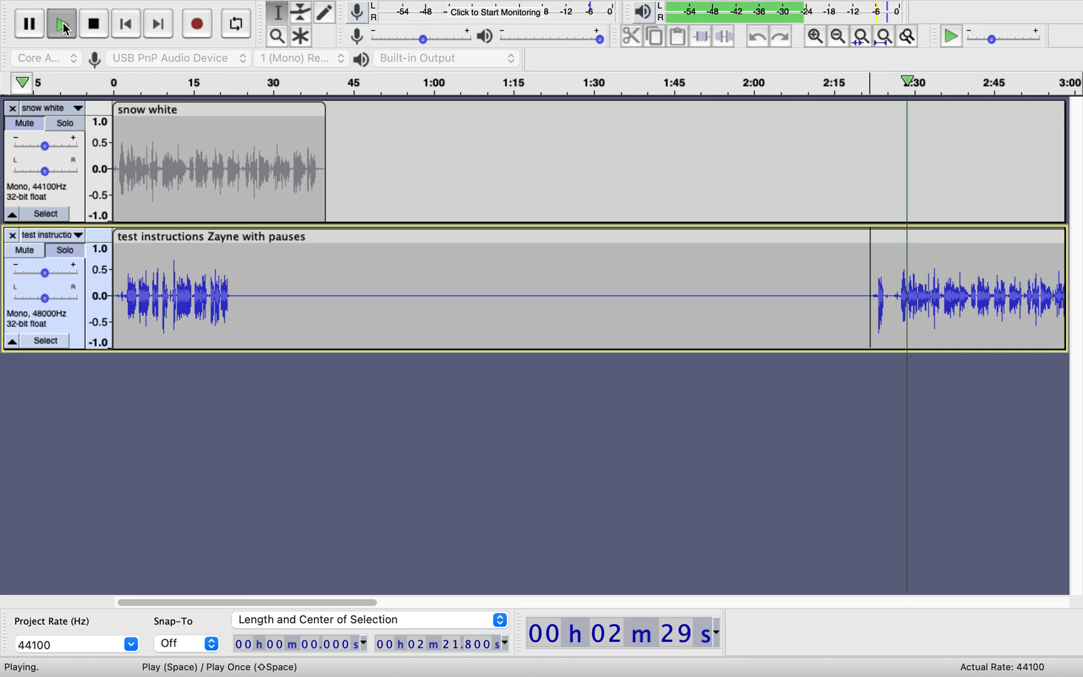
left_click(96, 29)
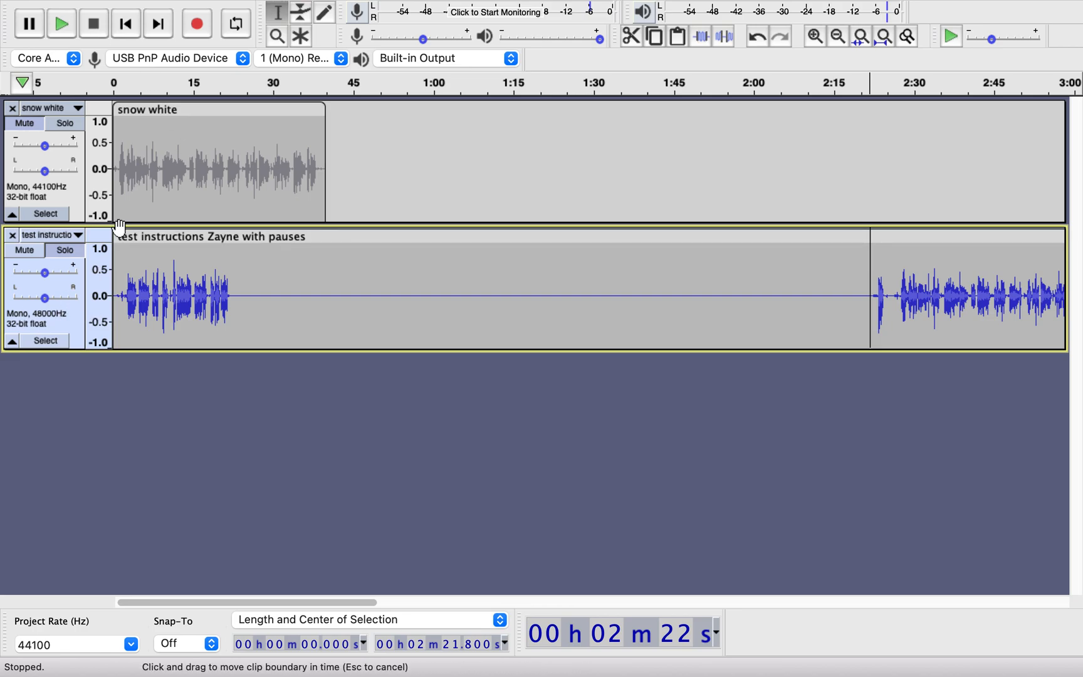
Step: Delete the short stretch of silence after the pasted section, starting at about 3:05 in the test instructions track
left_click_drag(271, 601, 362, 597)
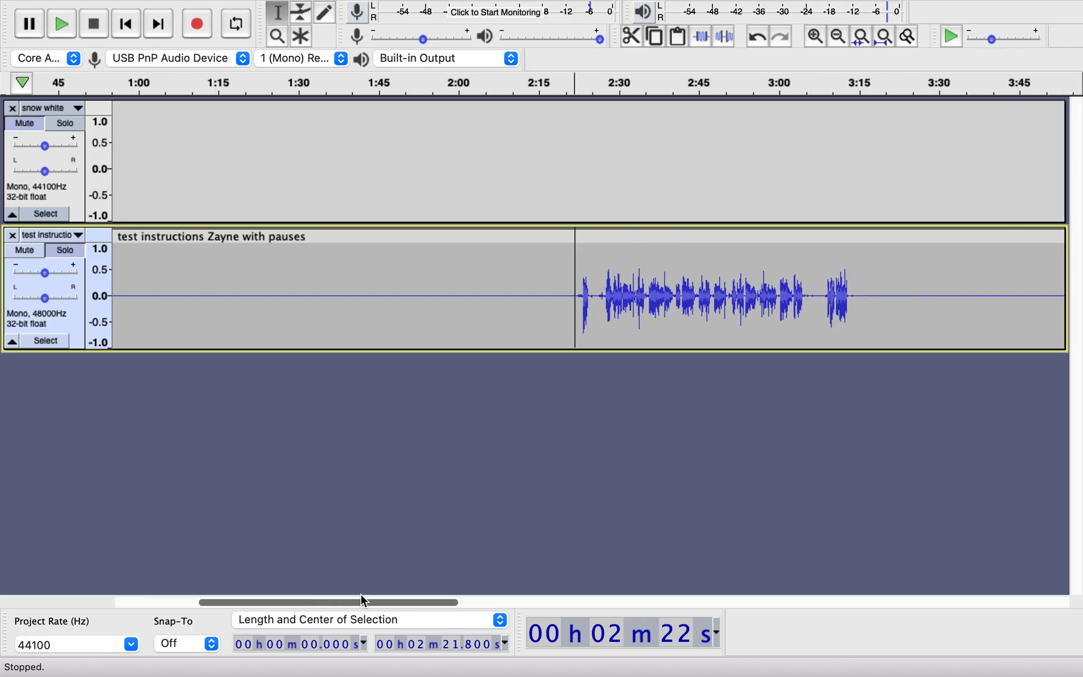
left_click(808, 298)
left_click_drag(807, 298, 823, 301)
key("Delete")
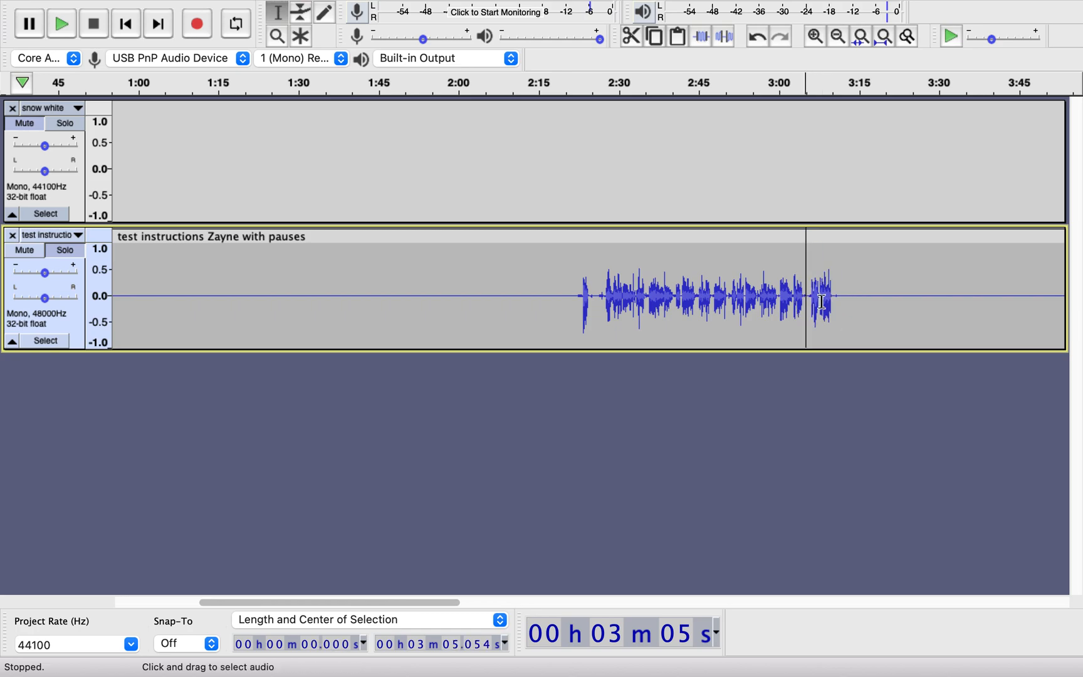
Step: Play the shortened transition from about 3:04 in the test instructions track and stop playback
left_click(798, 295)
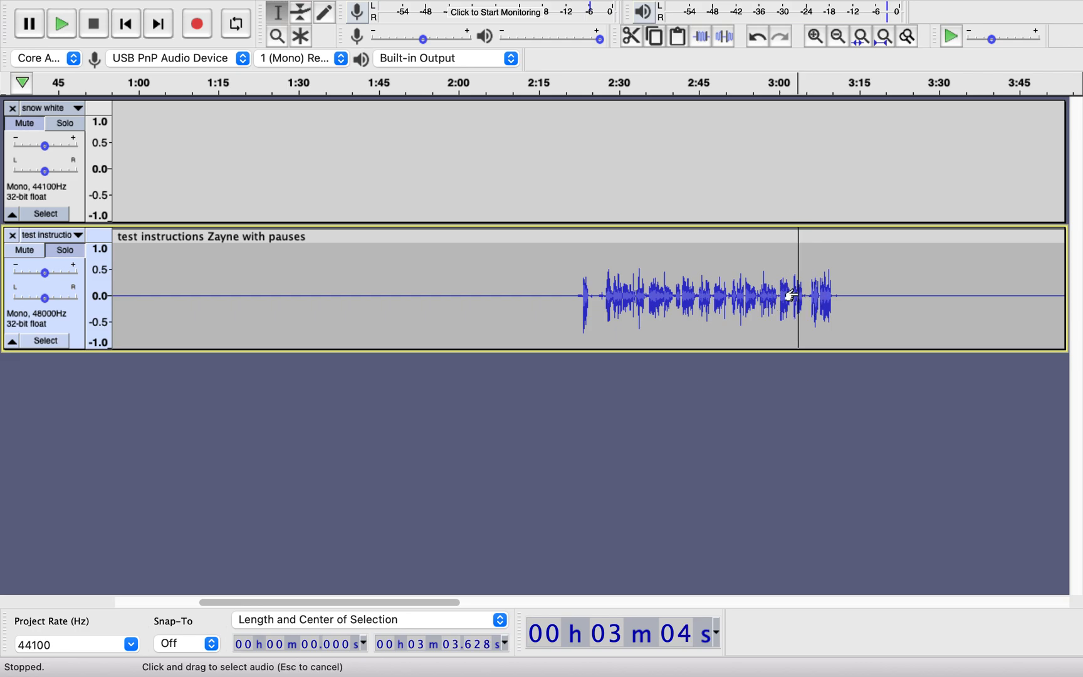
left_click(61, 26)
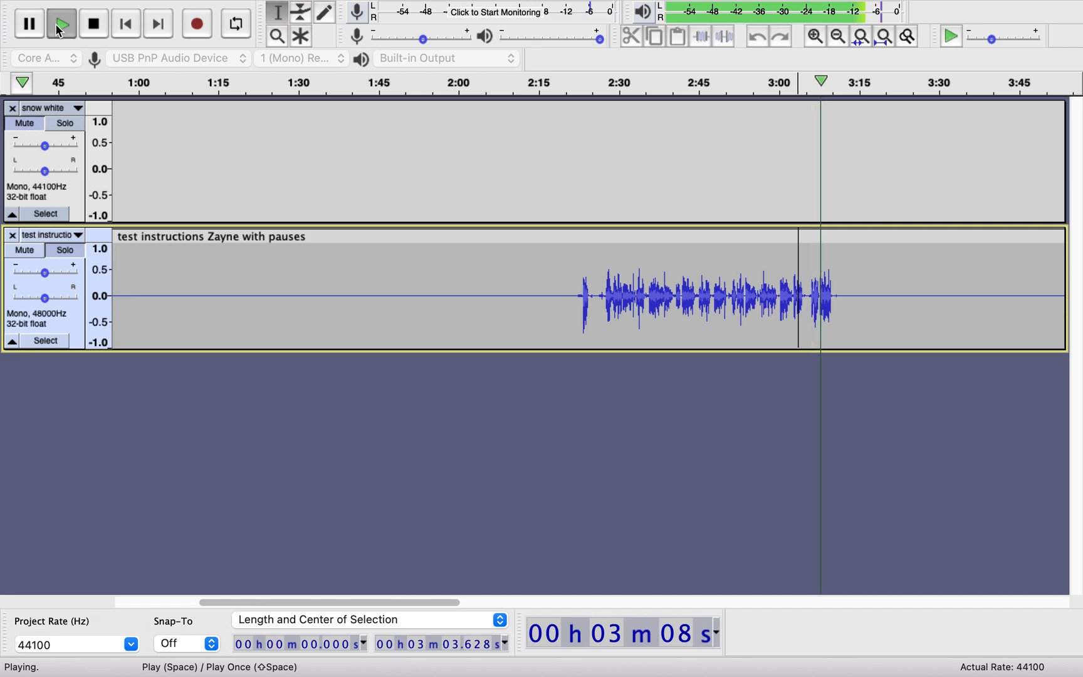
left_click(94, 24)
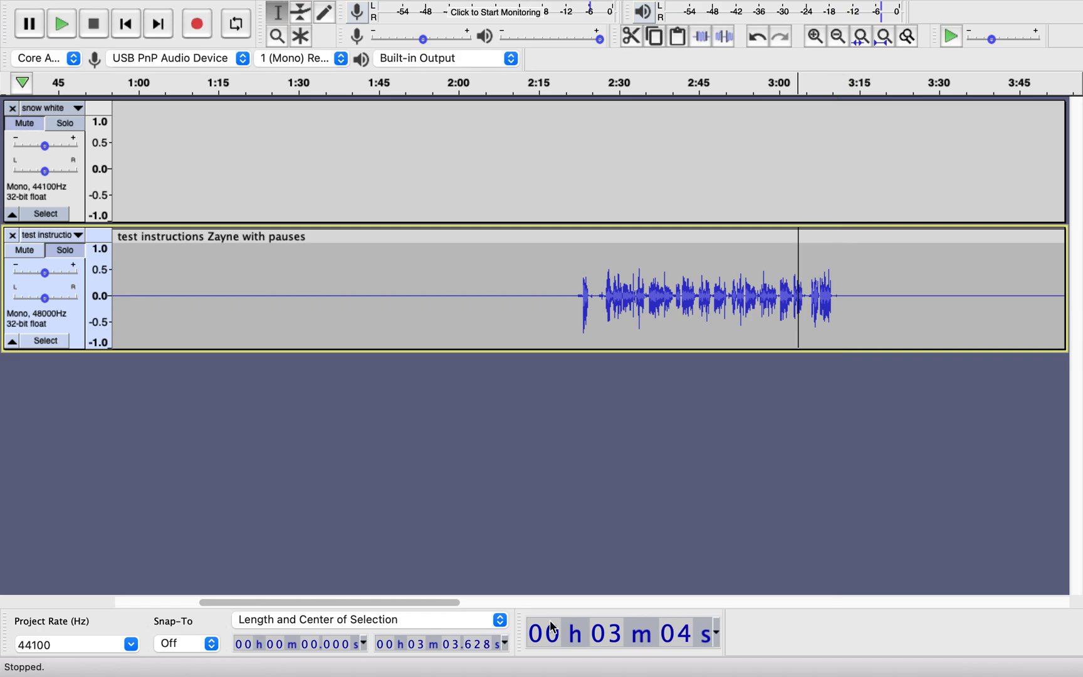
Step: Paste the copied snow white clip at about 4:15 in the test instructions track and trim the gap after it
left_click_drag(454, 602, 624, 602)
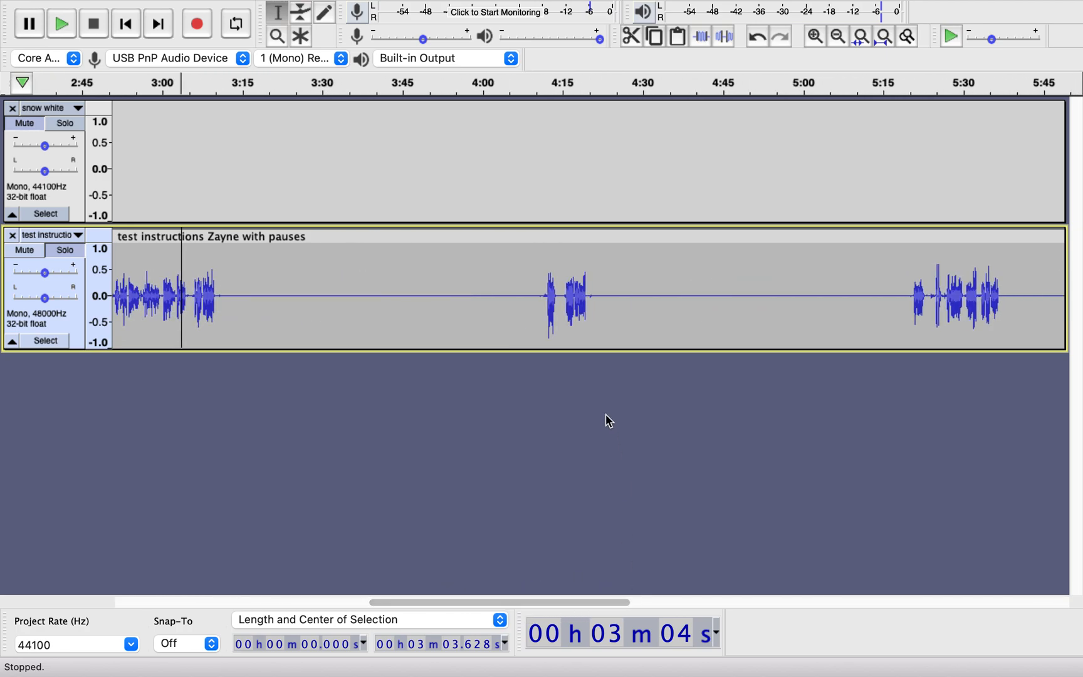
left_click(560, 296)
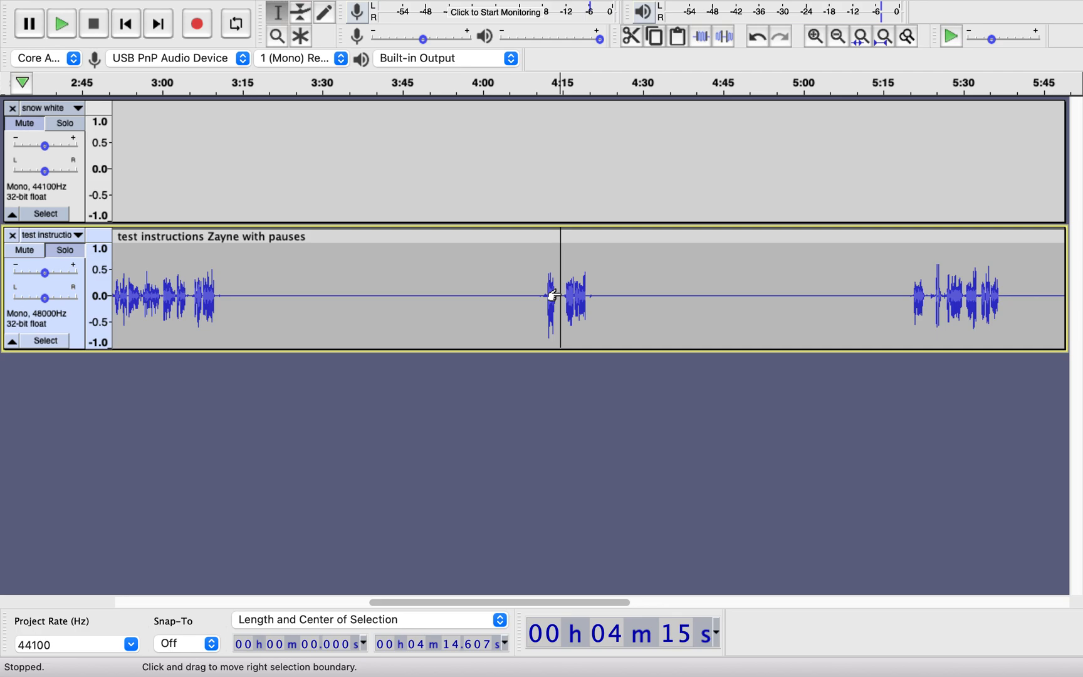
key("super+v")
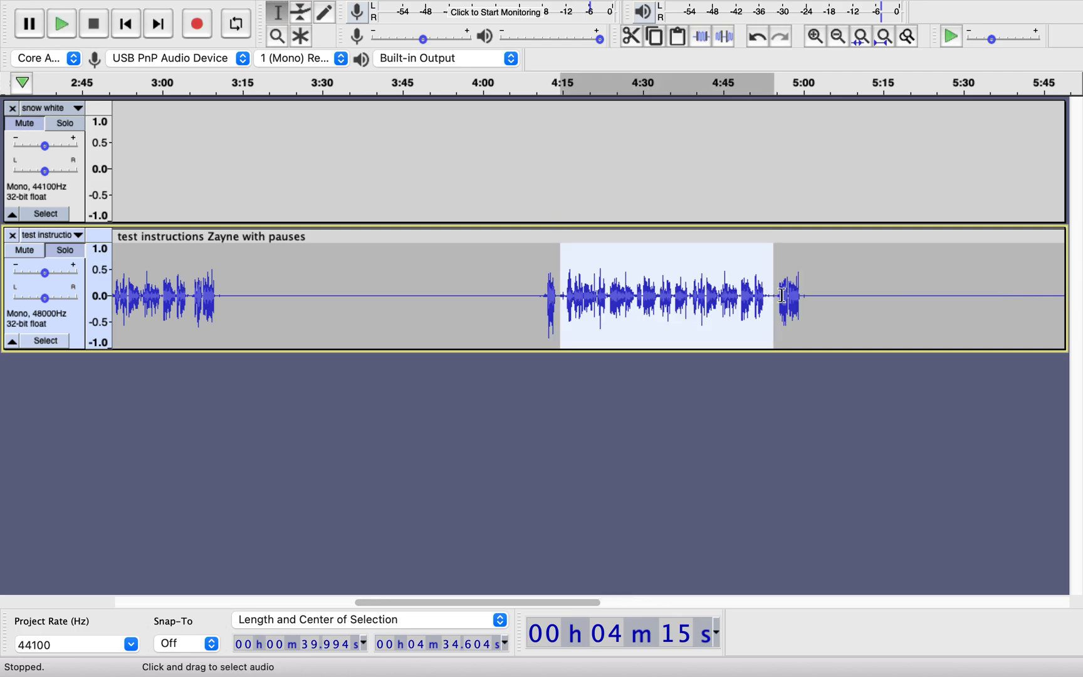
left_click(851, 295)
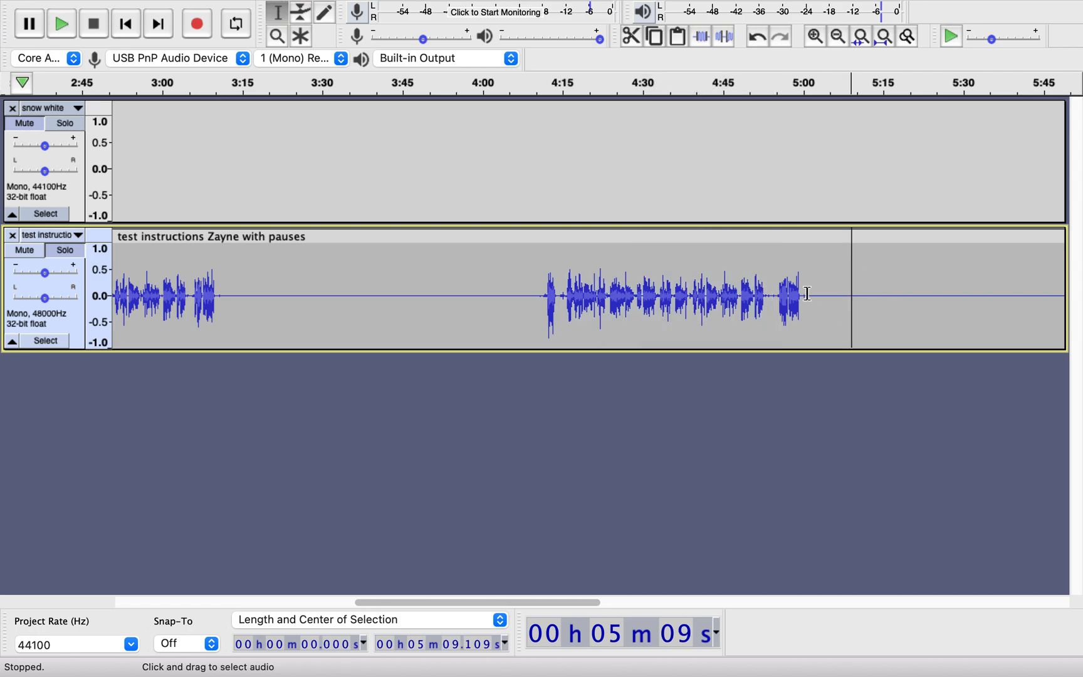
left_click(769, 294)
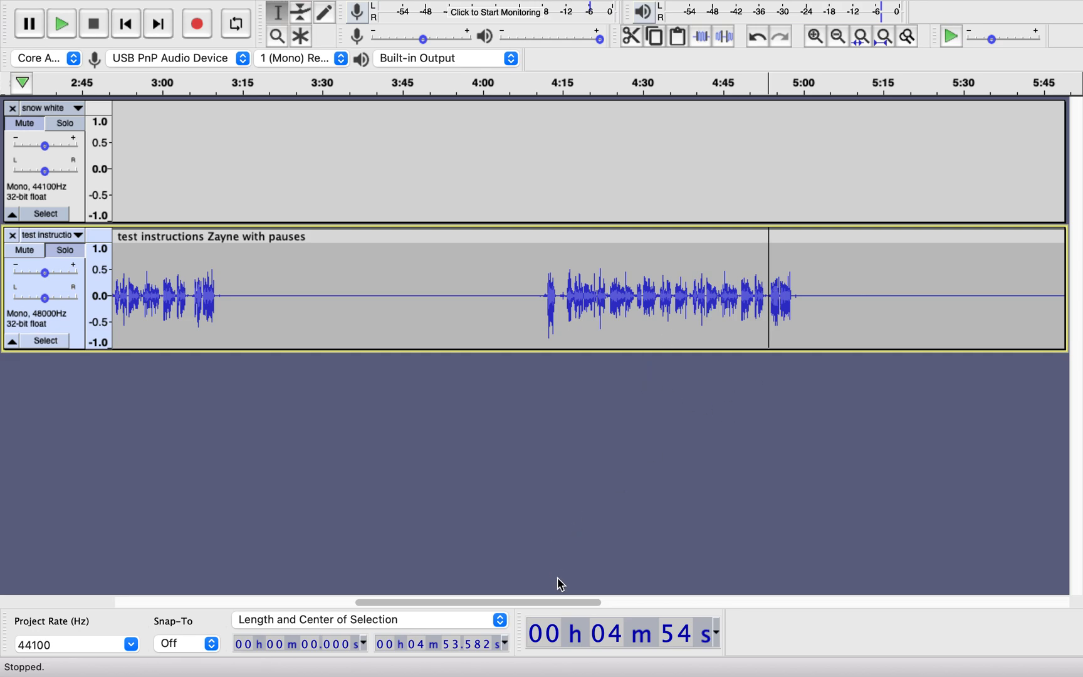
Step: Delete the silence from about 4:59 to 5:57 in the test instructions track
left_click_drag(561, 601, 560, 599)
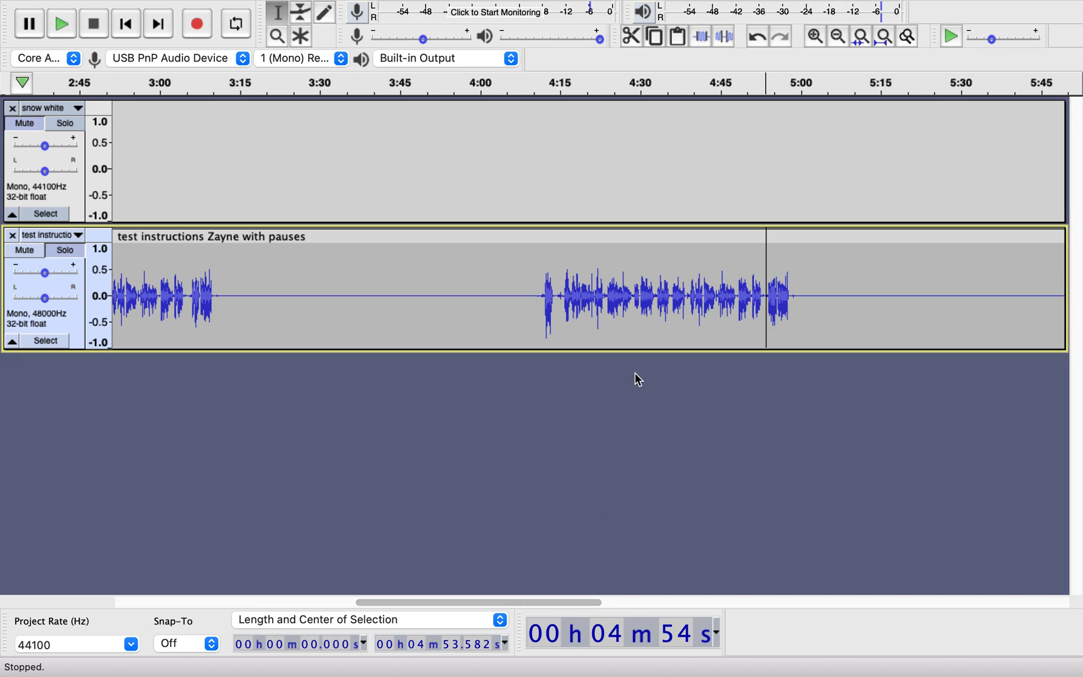
left_click(839, 39)
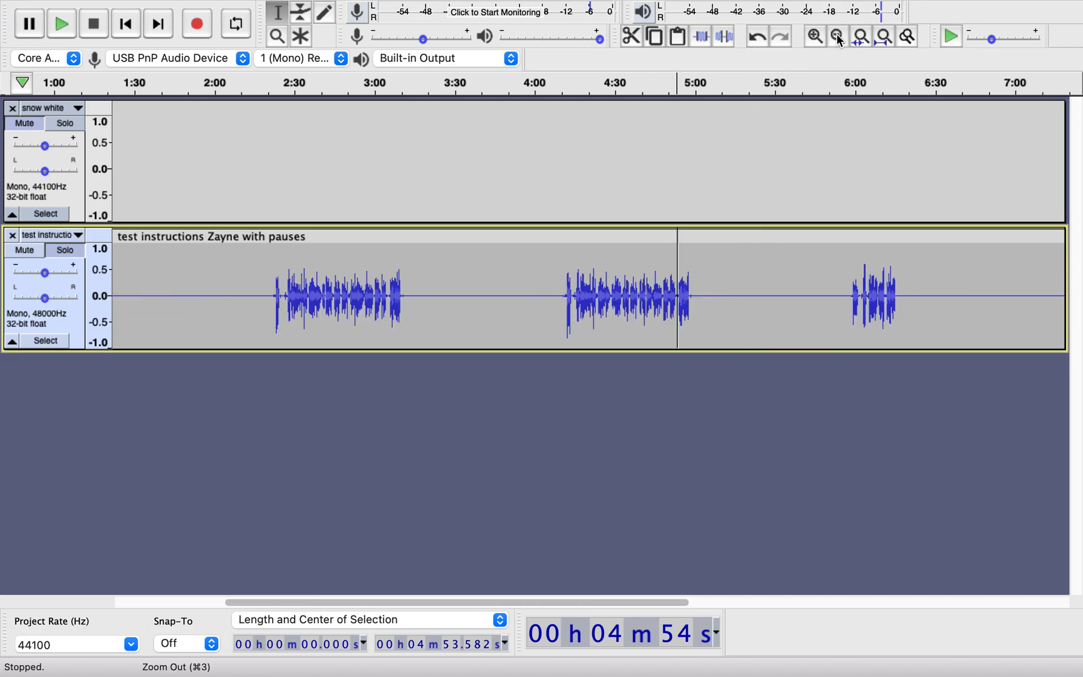
left_click_drag(694, 296, 841, 322)
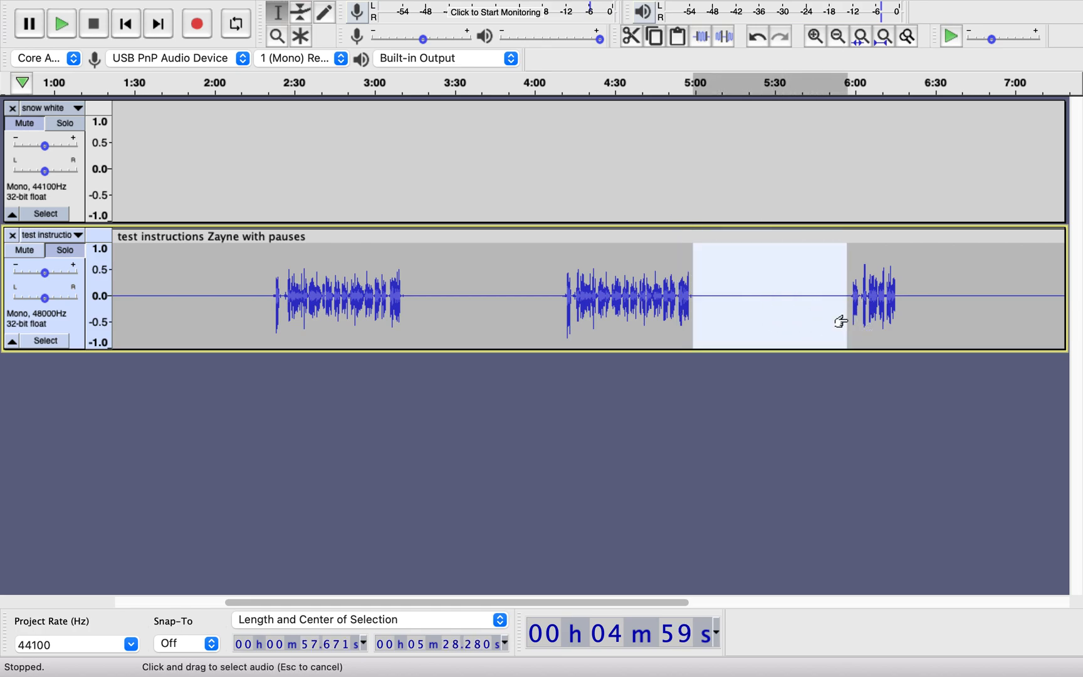
key("Delete")
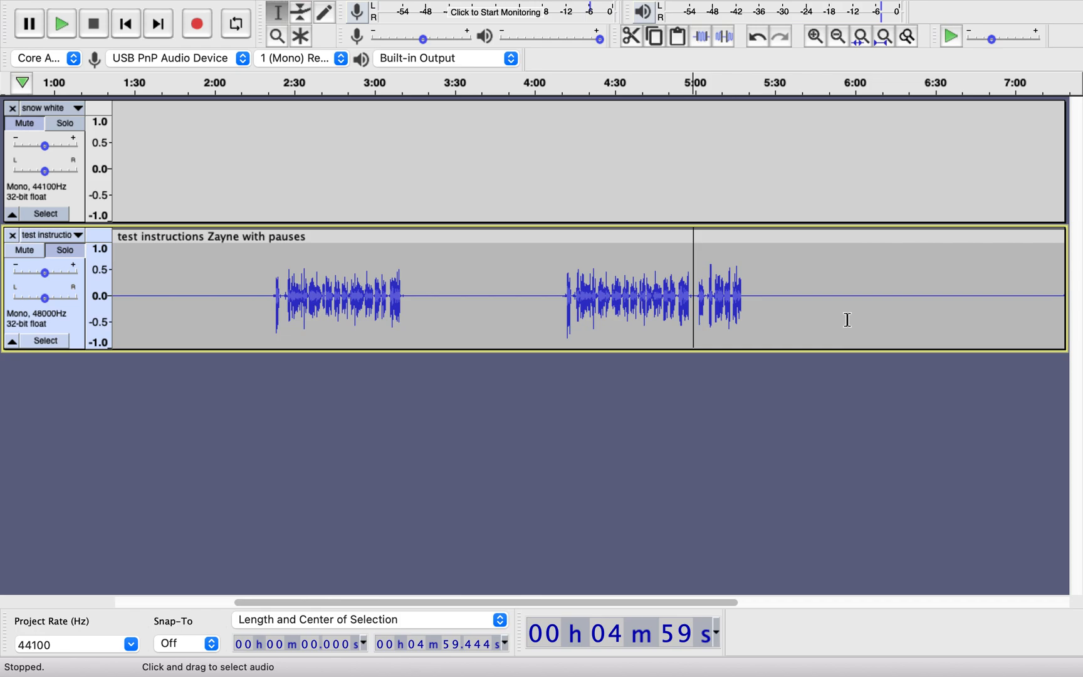
Step: Generate 2 minutes of silence at about 4:59 in the test instructions track
mouse_move(508, 8)
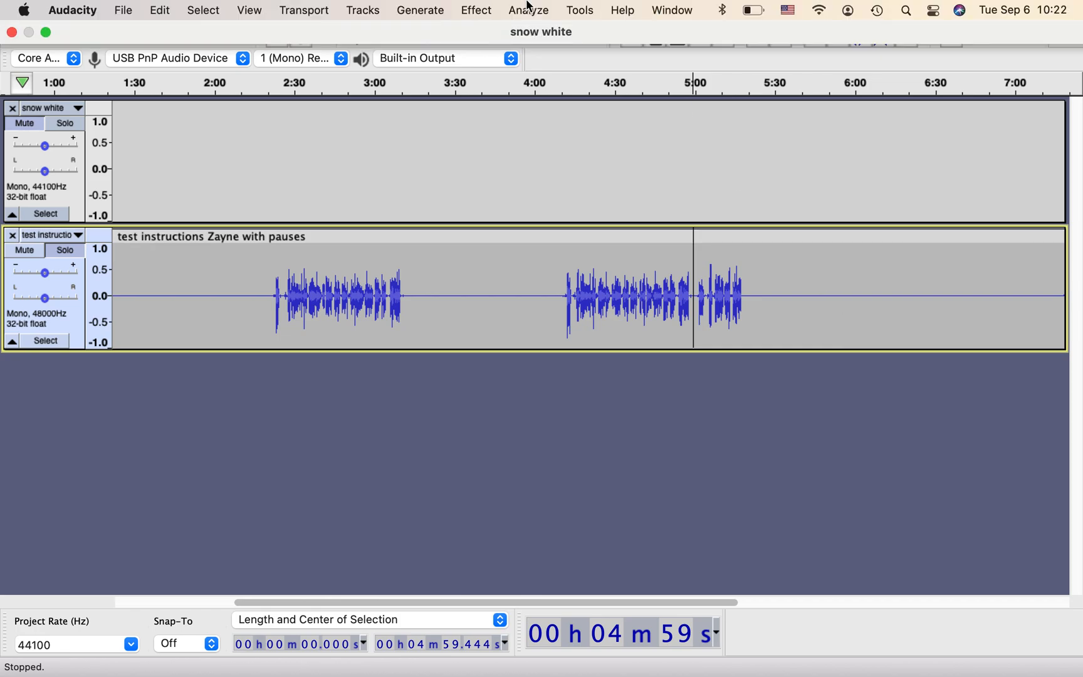
left_click(437, 11)
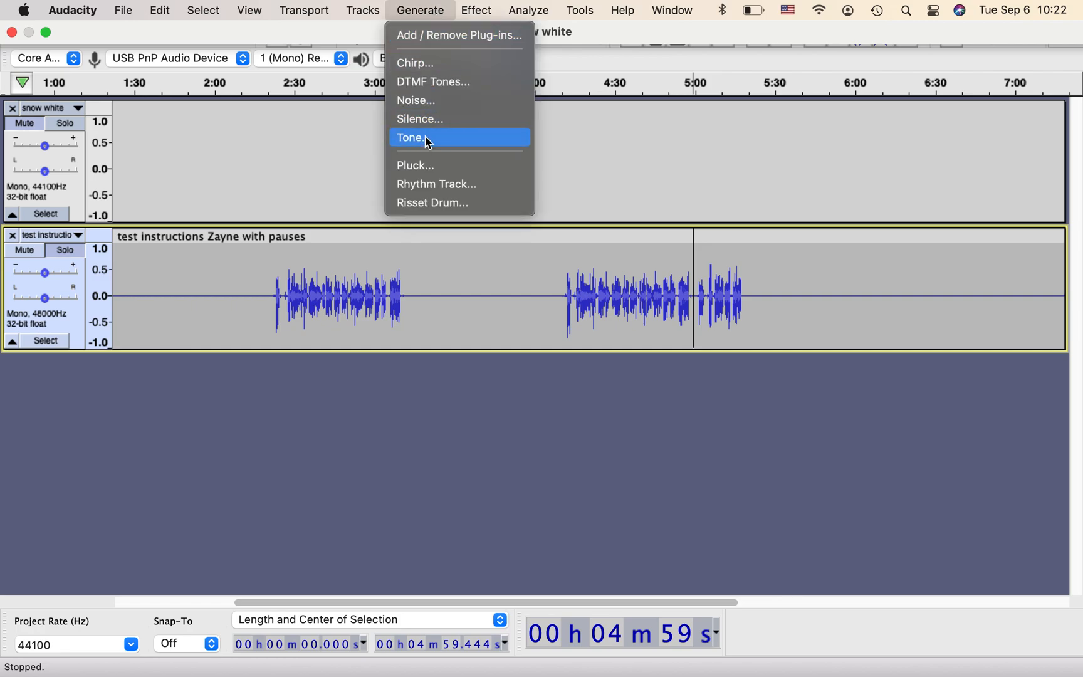
left_click(431, 130)
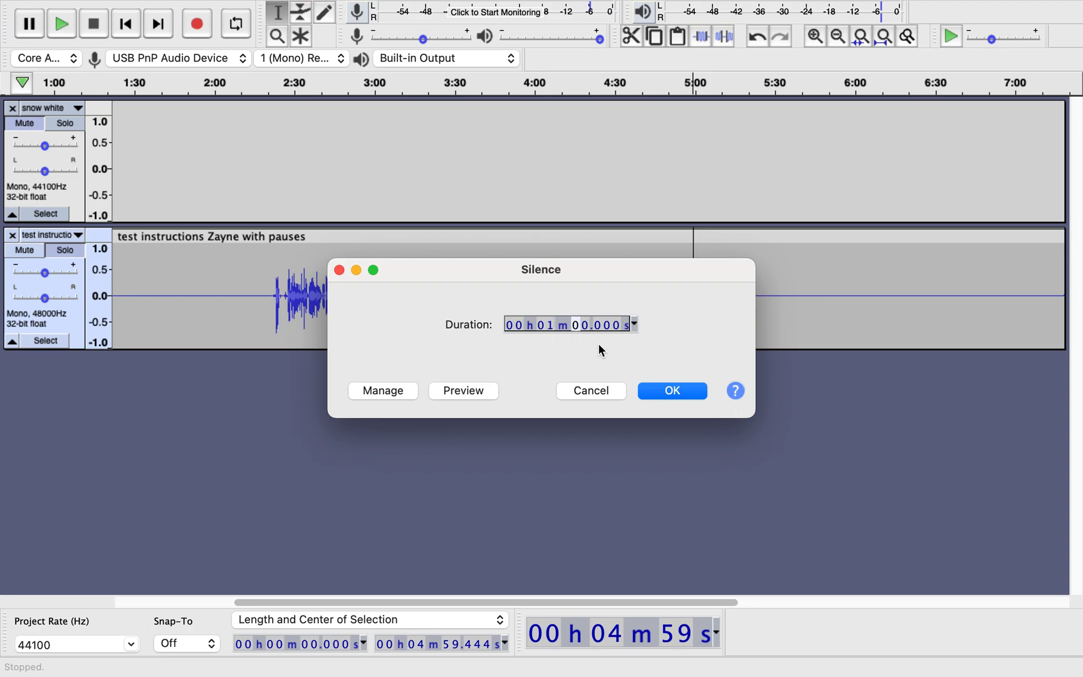
left_click(551, 324)
type("2")
left_click(669, 392)
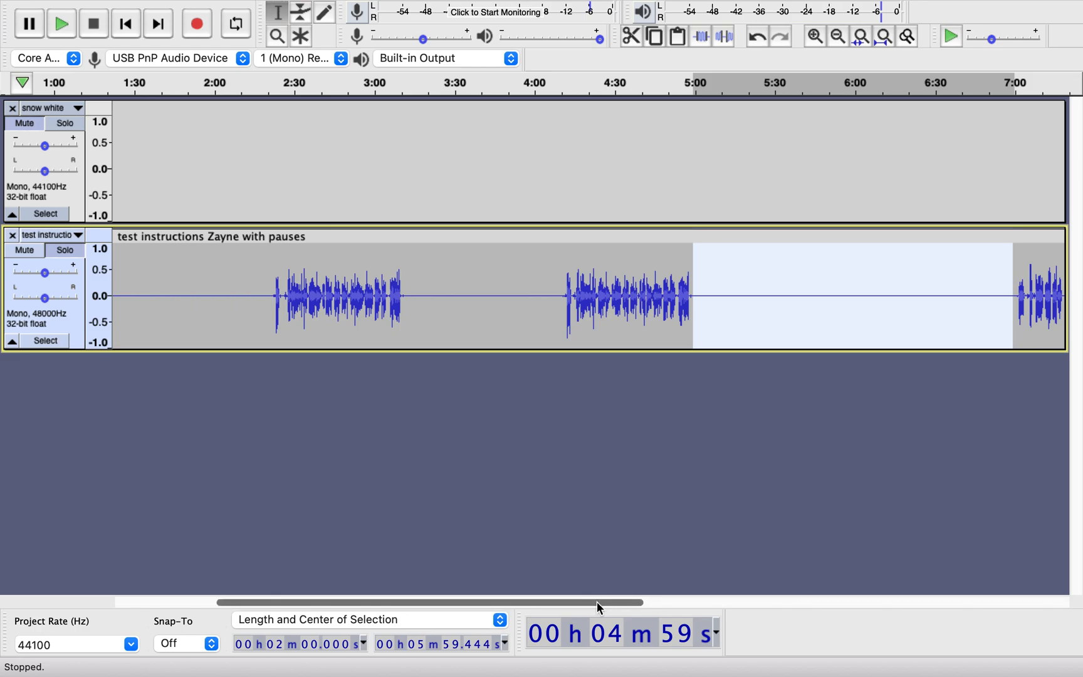
Step: Remove the snow white track from the project, leaving only the test instructions track
left_click_drag(600, 605, 434, 584)
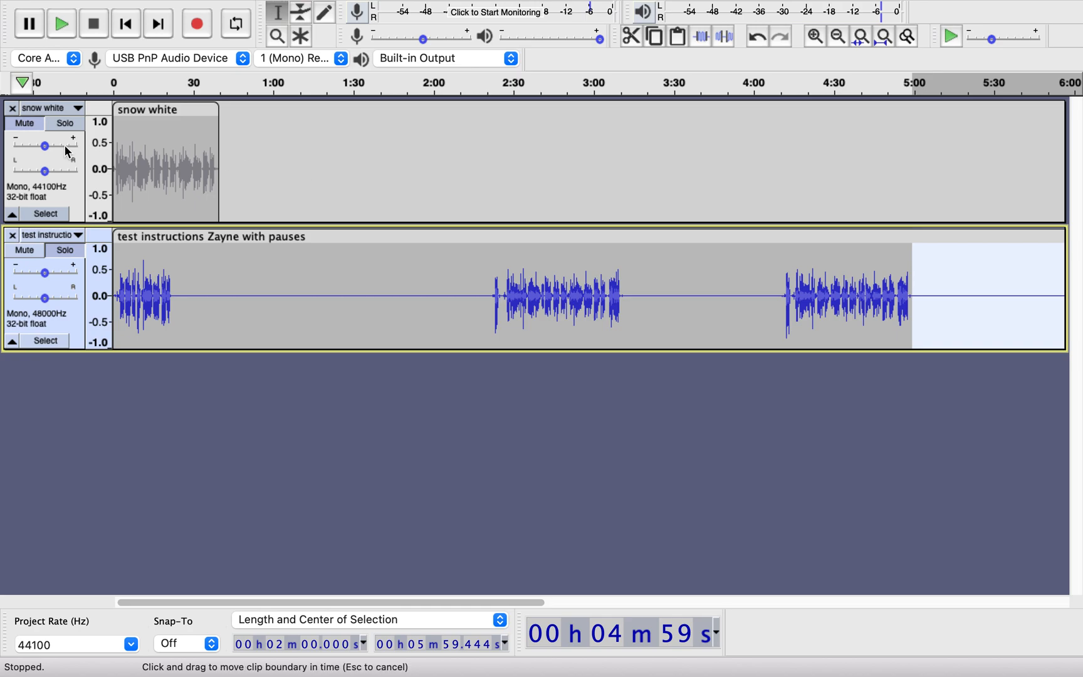
left_click(12, 109)
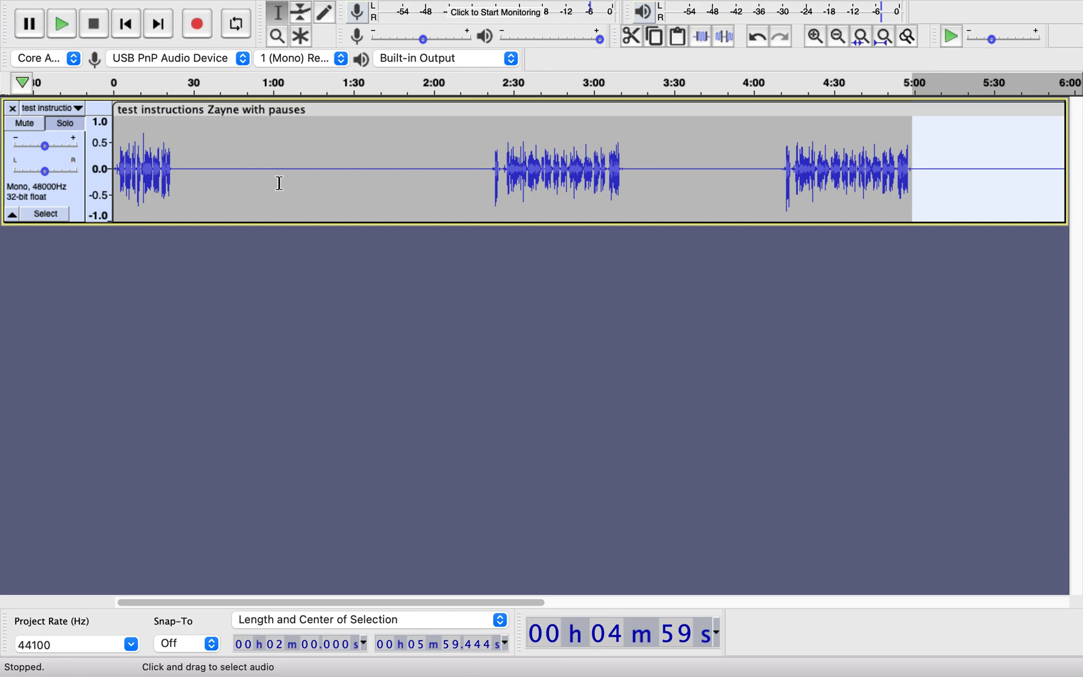
Step: Start an MP3 export of the project and name the file exam 3.mp3
mouse_move(204, 5)
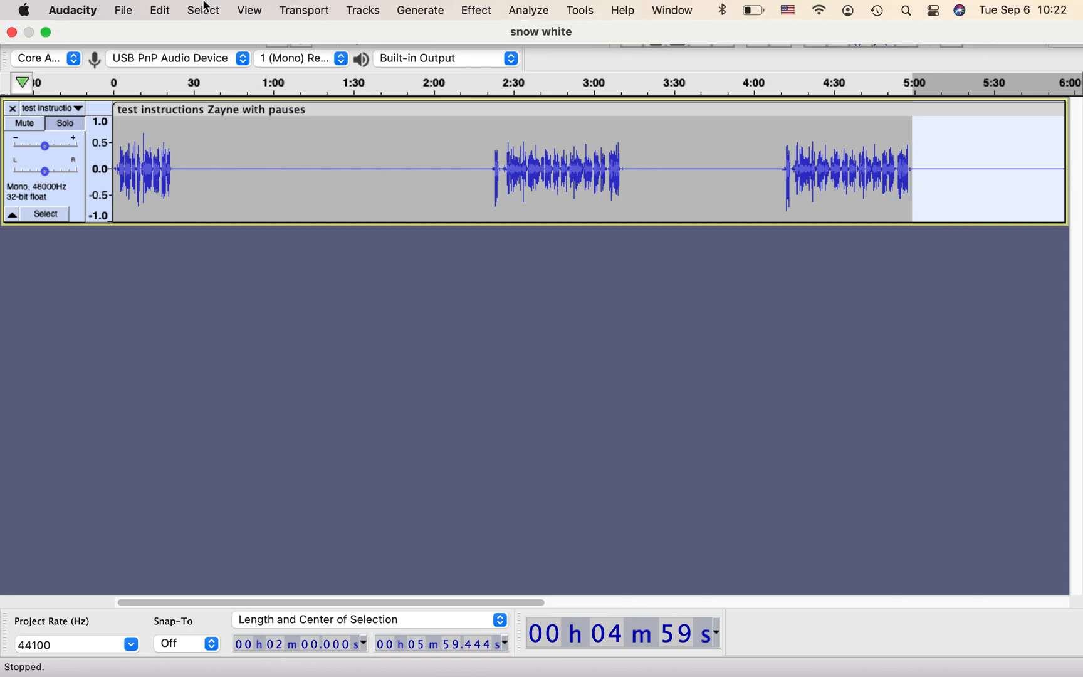
left_click(132, 11)
mouse_move(141, 155)
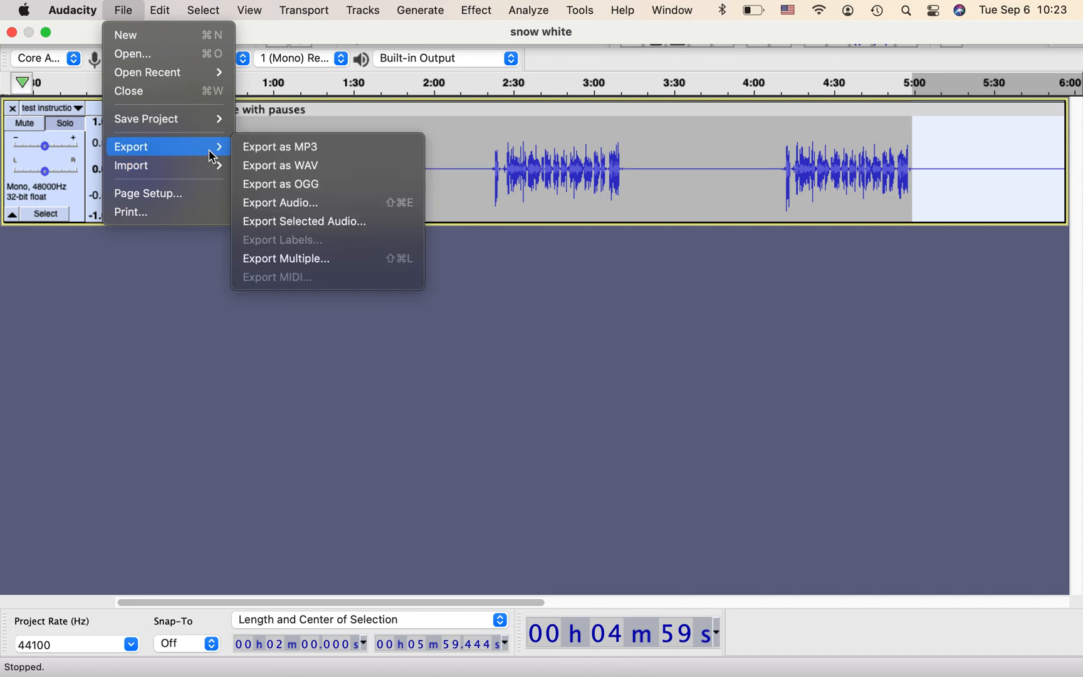
left_click(270, 154)
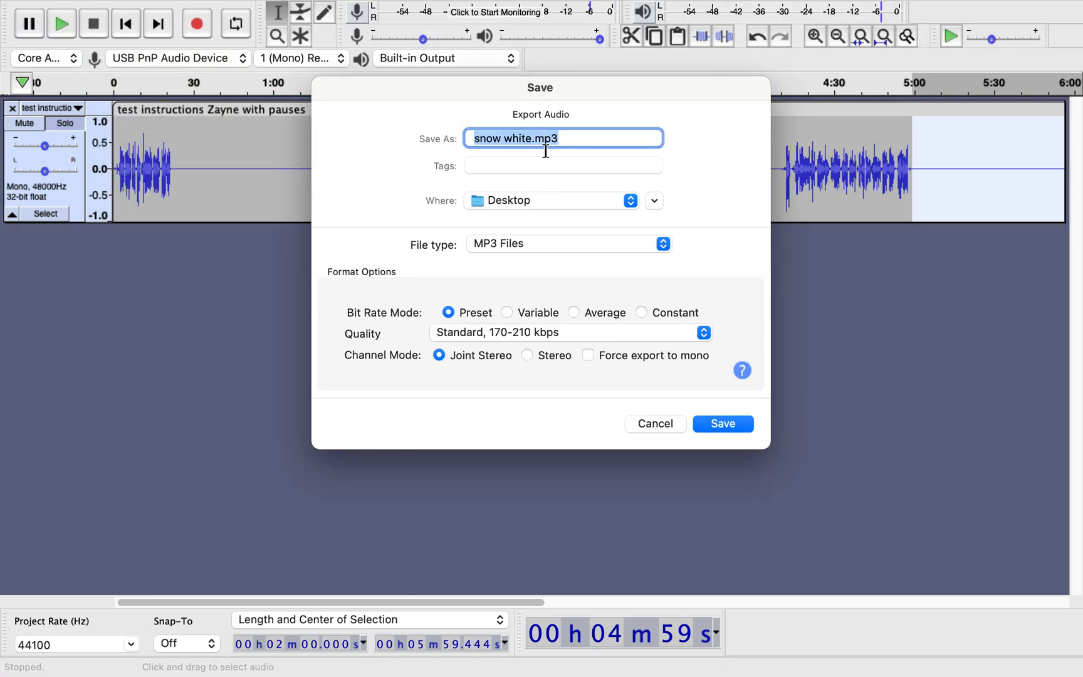
left_click_drag(531, 142, 515, 139)
left_click(531, 138)
key("BackSpace")
key("BackSpace")
key("BackSpace")
key("BackSpace")
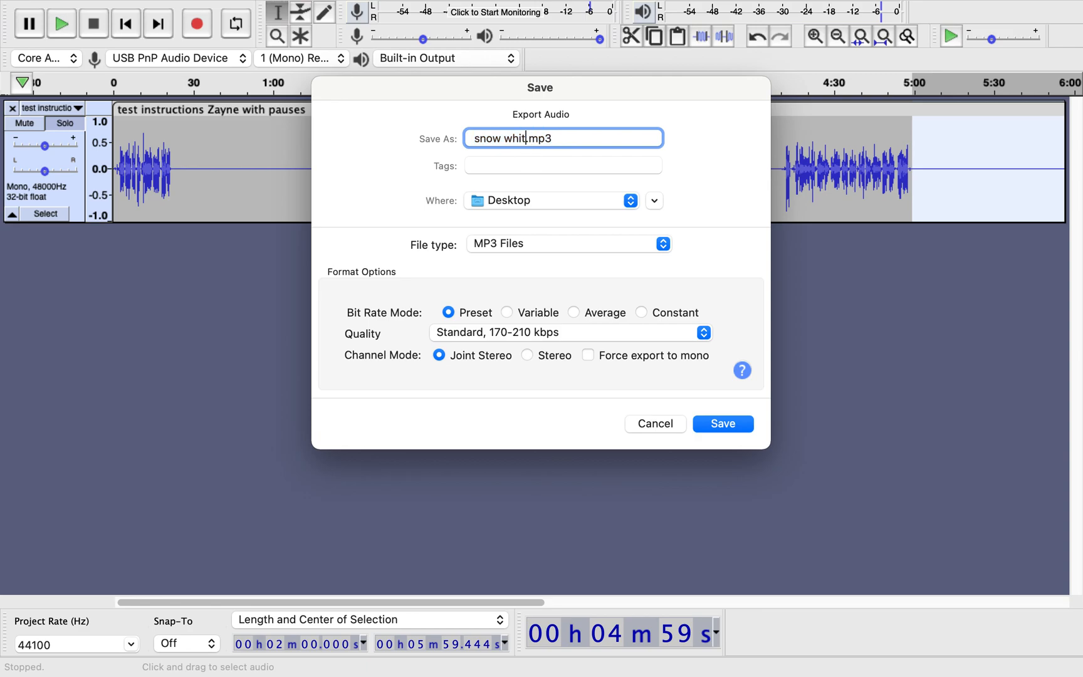
key("BackSpace")
key("BackSpace")
key("BackSpace")
key("BackSpace")
key("BackSpace")
key("BackSpace")
type("exam 3")
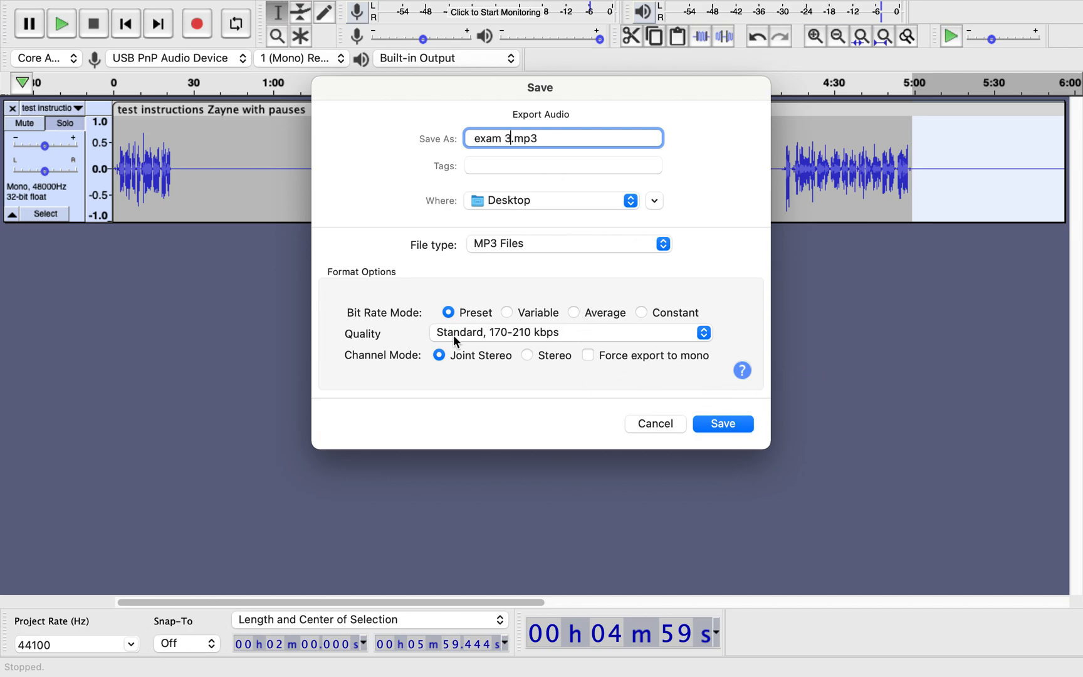
Step: Force the export to mono, save the MP3 to the Desktop and accept the metadata tags as they are
left_click(588, 355)
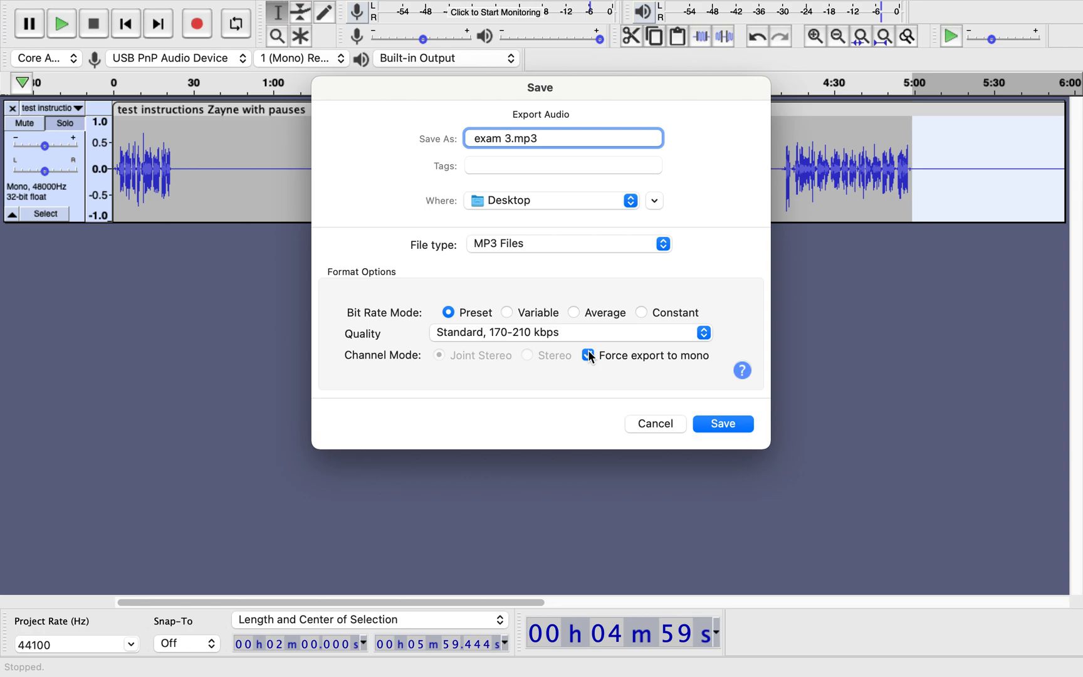
left_click(735, 425)
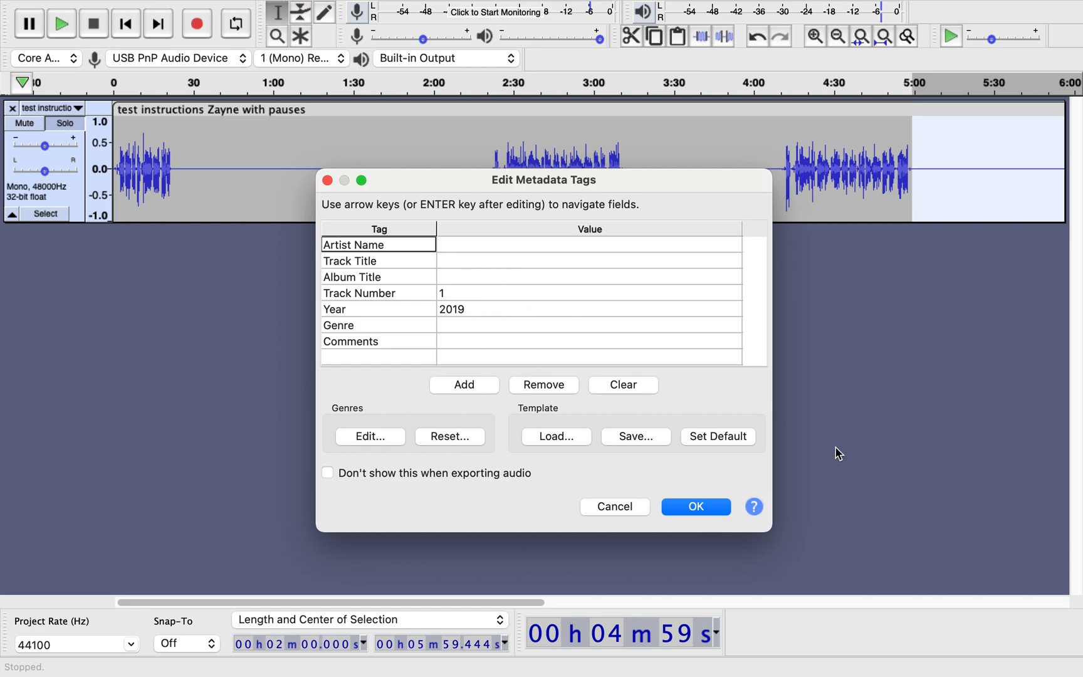
left_click(711, 504)
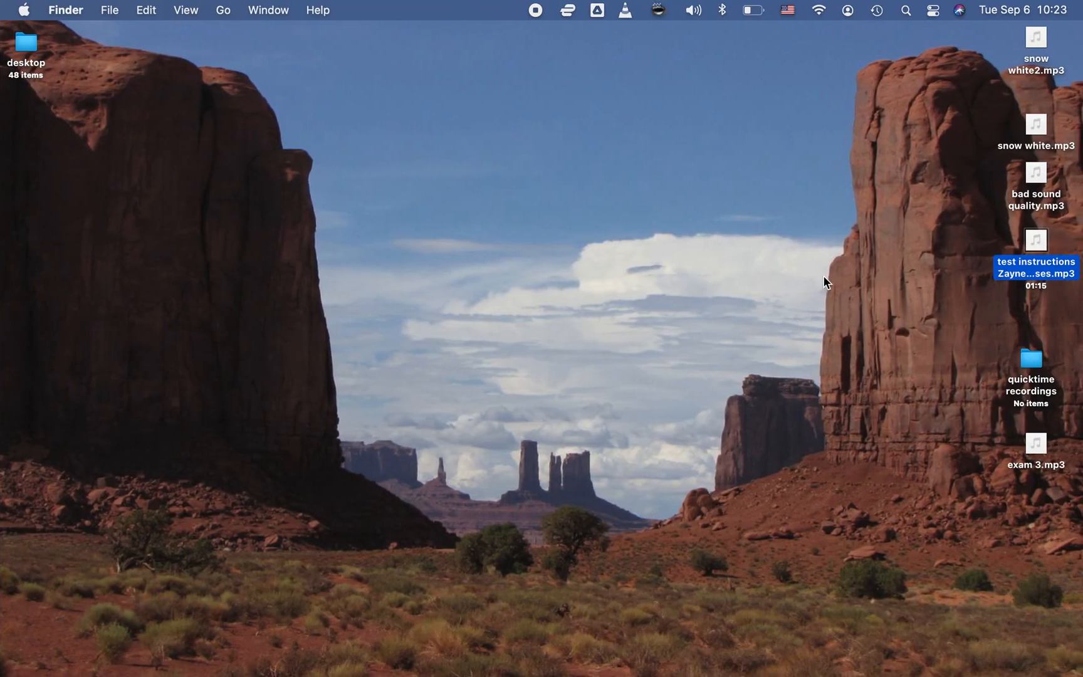
left_click(824, 276)
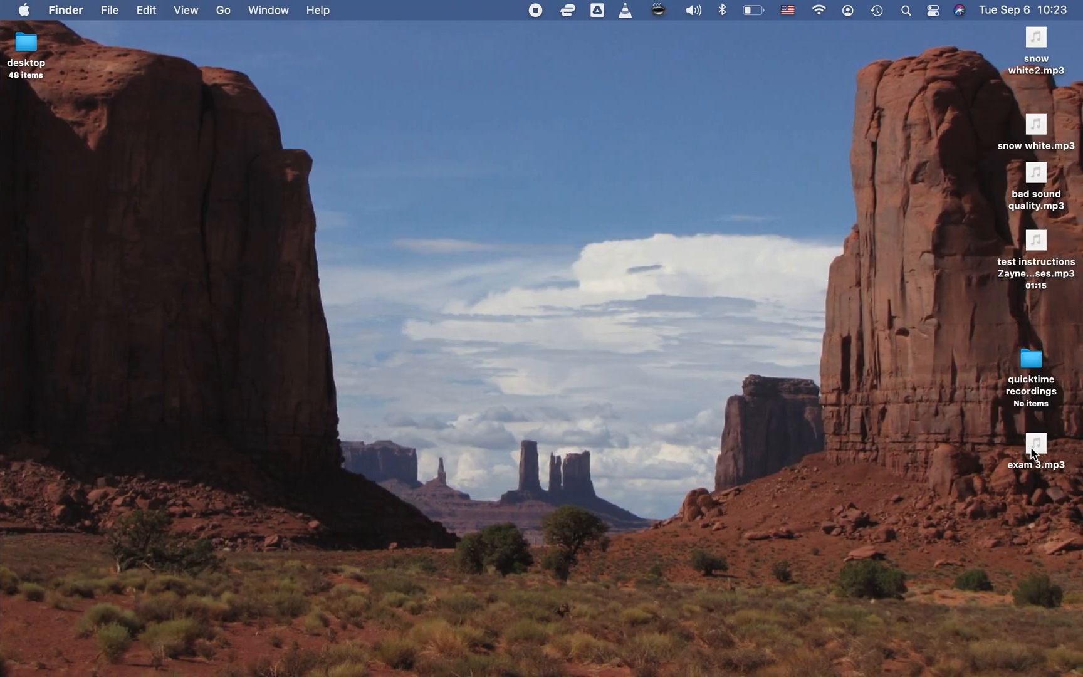